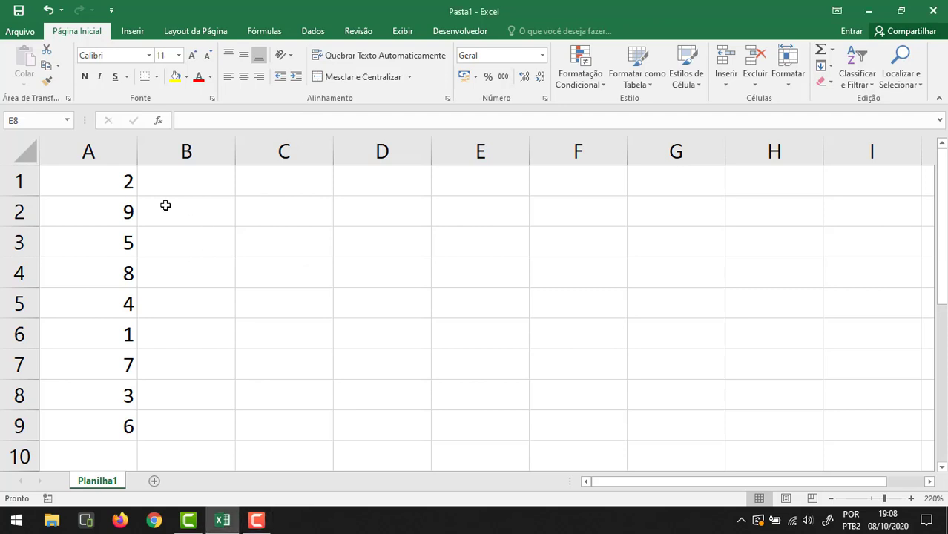
# Fill the numbers in A1:A9 across into columns B, C and D.
pyautogui.moveTo(80, 178); pyautogui.dragTo(79, 434)
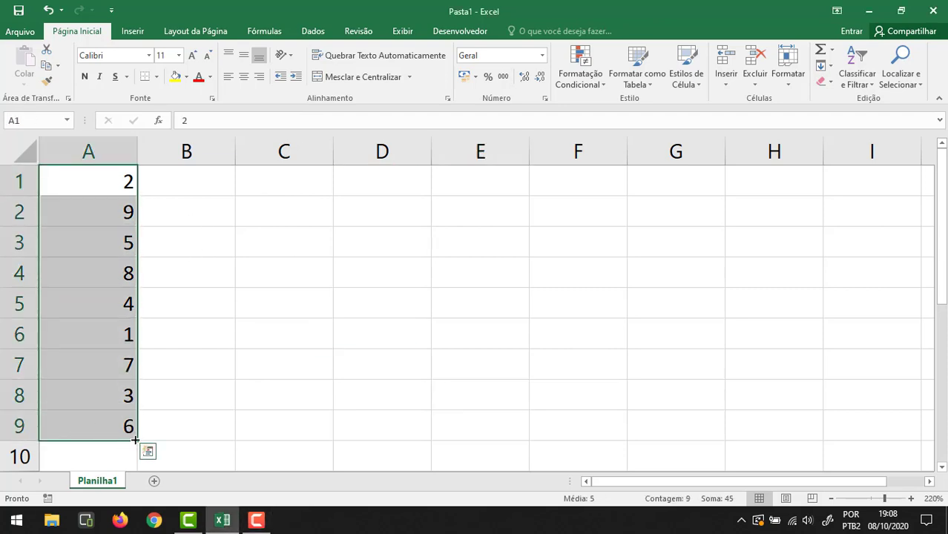
pyautogui.moveTo(135, 440); pyautogui.dragTo(404, 433)
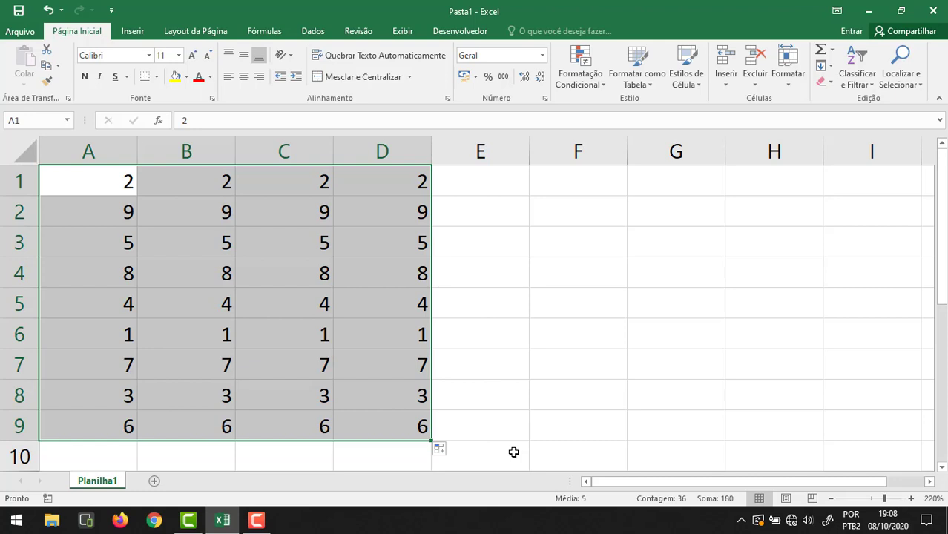
# Enter EU, TU, EU, EU, TU, EU, TU, EU, EU down cells E1 to E9.
pyautogui.click(495, 188)
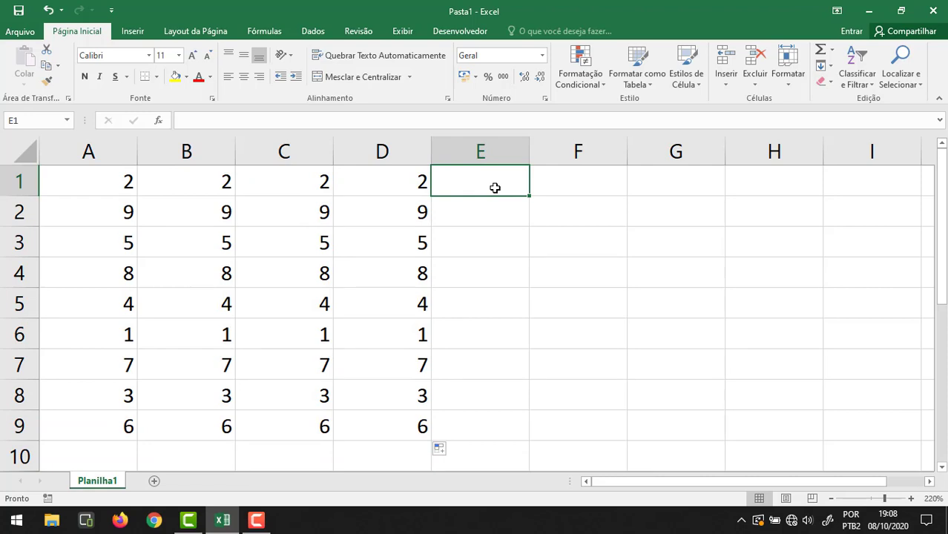
pyautogui.write('EU')
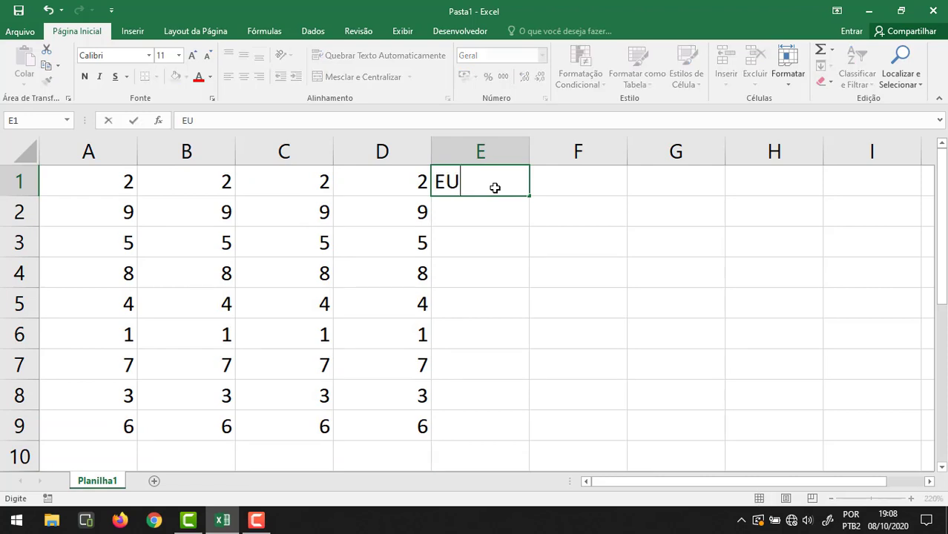
pyautogui.press('Return')
pyautogui.write('TU')
pyautogui.press('Return')
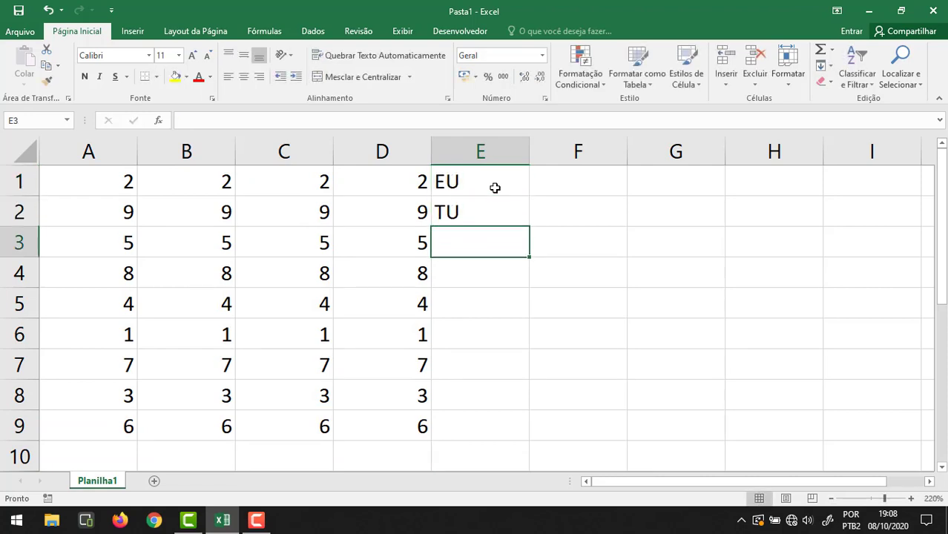
pyautogui.write('EU')
pyautogui.press('Return')
pyautogui.write('EU')
pyautogui.press('Return')
pyautogui.write('TU')
pyautogui.press('Return')
pyautogui.write('EU')
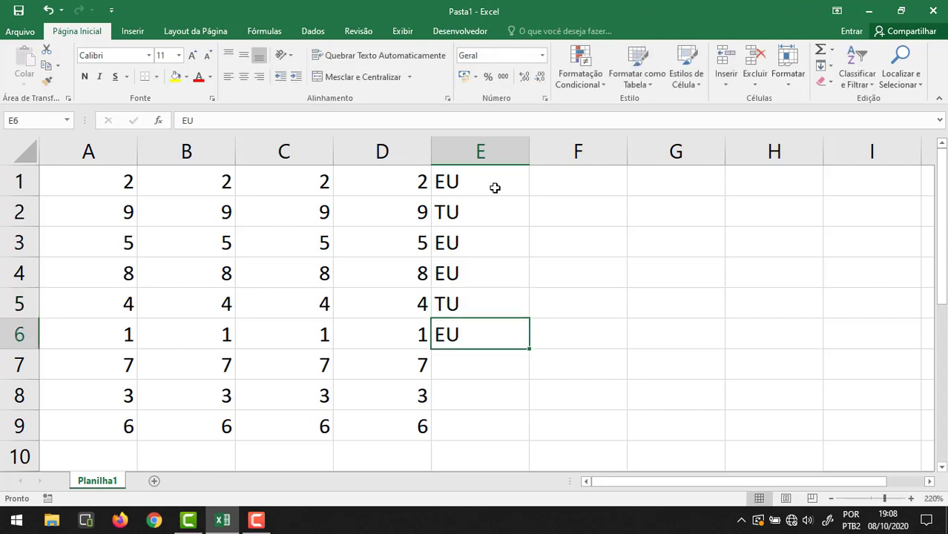
pyautogui.press('Return')
pyautogui.write('TU')
pyautogui.press('Return')
pyautogui.write('EU')
pyautogui.press('Return')
pyautogui.write('EU')
pyautogui.press('Return')
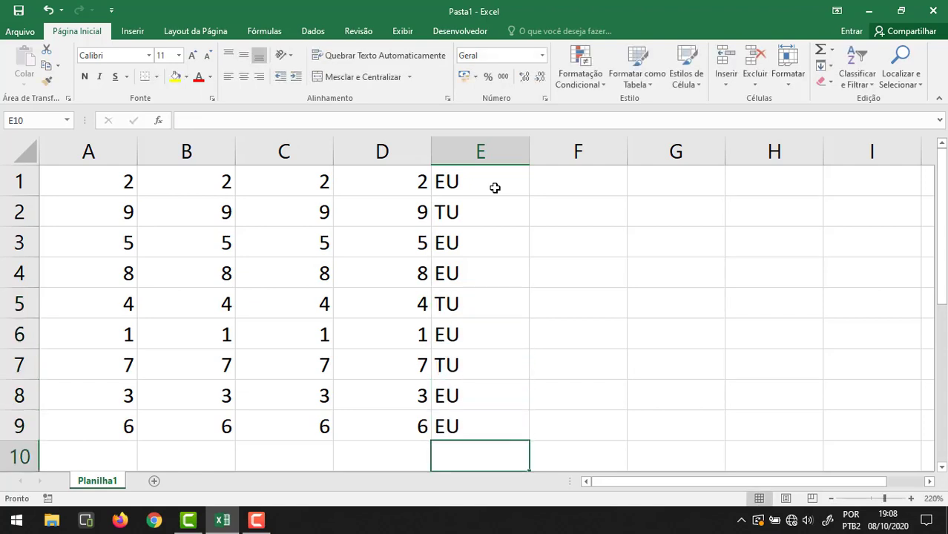
pyautogui.click(494, 188)
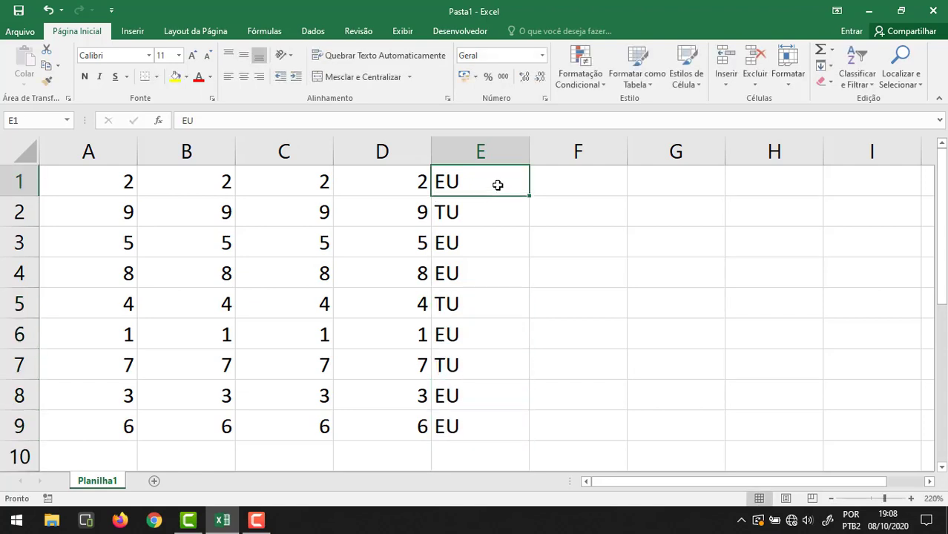
# Apply light blue gradient data bars to A1:A9 with conditional formatting.
pyautogui.click(89, 182)
pyautogui.moveTo(89, 204); pyautogui.dragTo(91, 426)
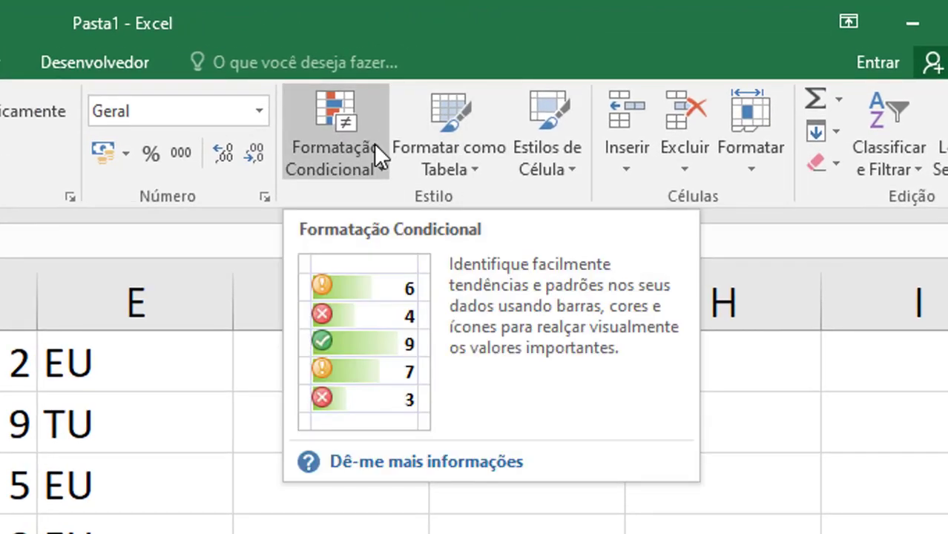
pyautogui.click(374, 143)
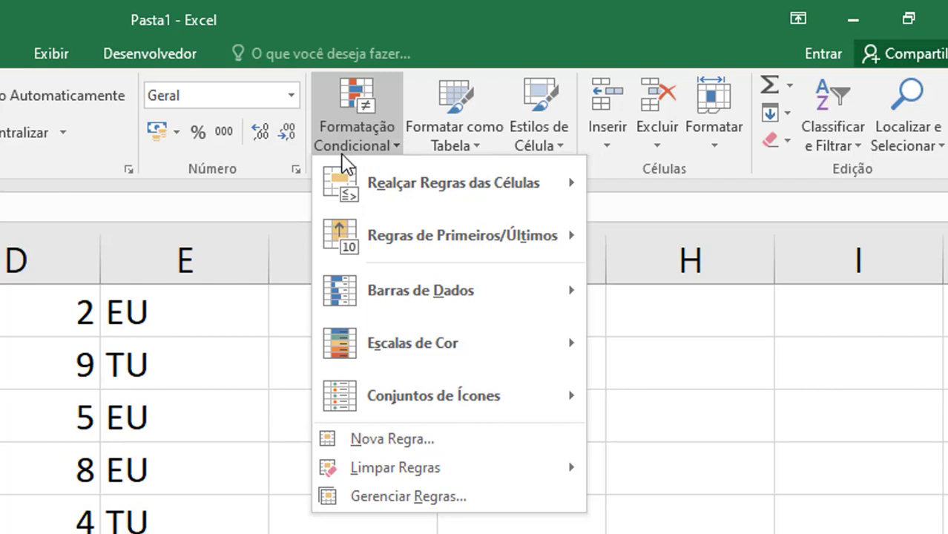
pyautogui.moveTo(419, 295)
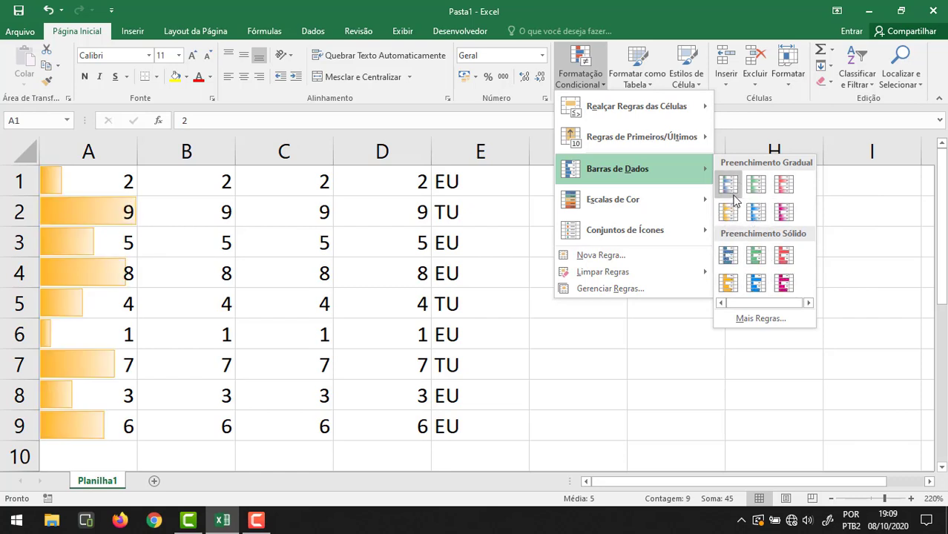
pyautogui.click(761, 216)
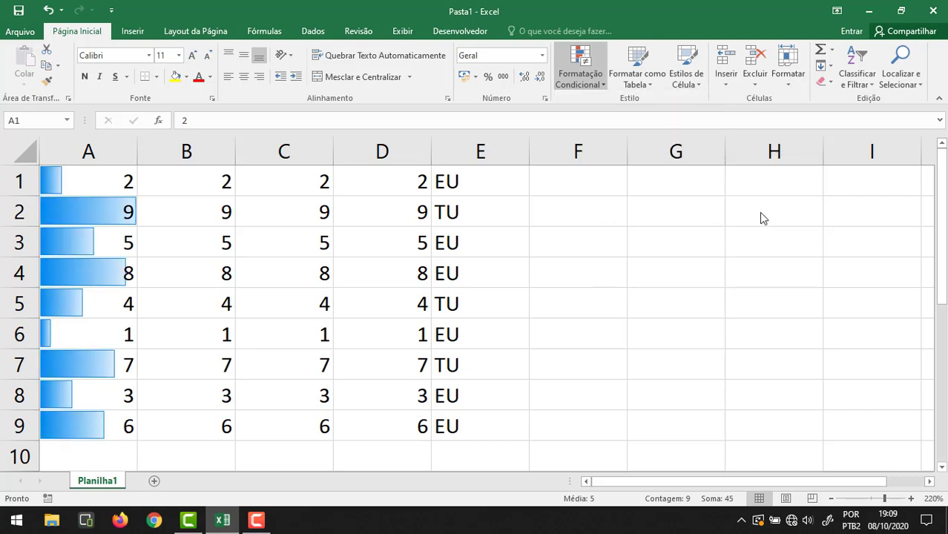
pyautogui.click(476, 235)
# Change the values in column A: set A6 to 7, A7 to 1 and A9 to 20.
pyautogui.click(103, 331)
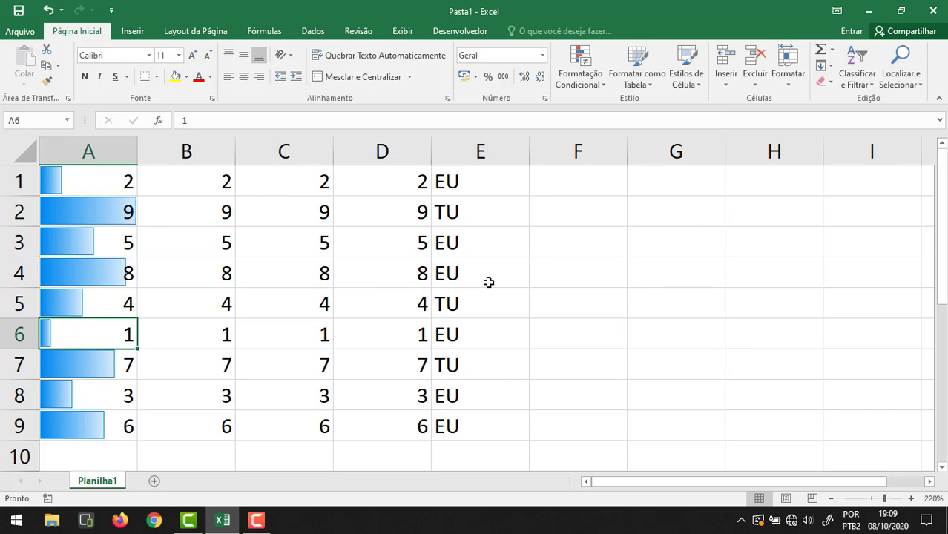
pyautogui.write('7')
pyautogui.press('Return')
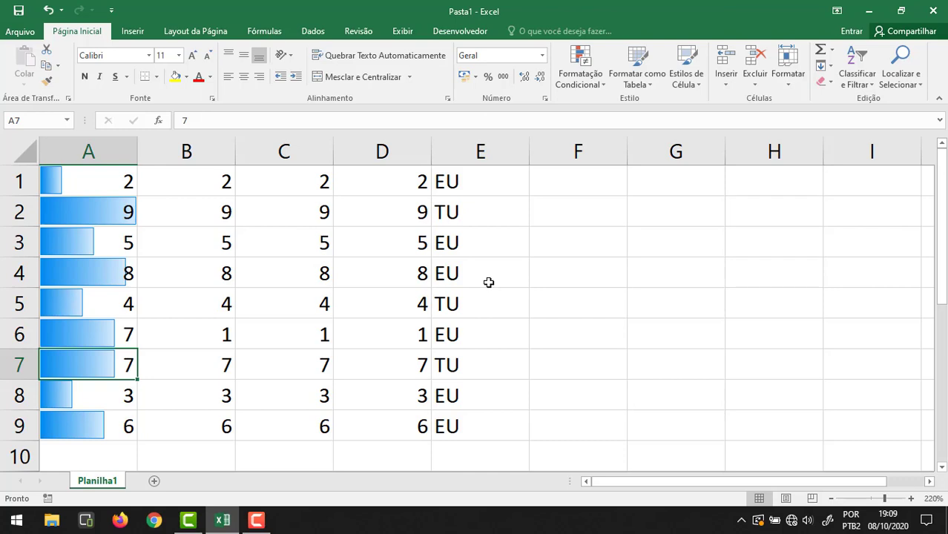
pyautogui.write('1')
pyautogui.press('Return')
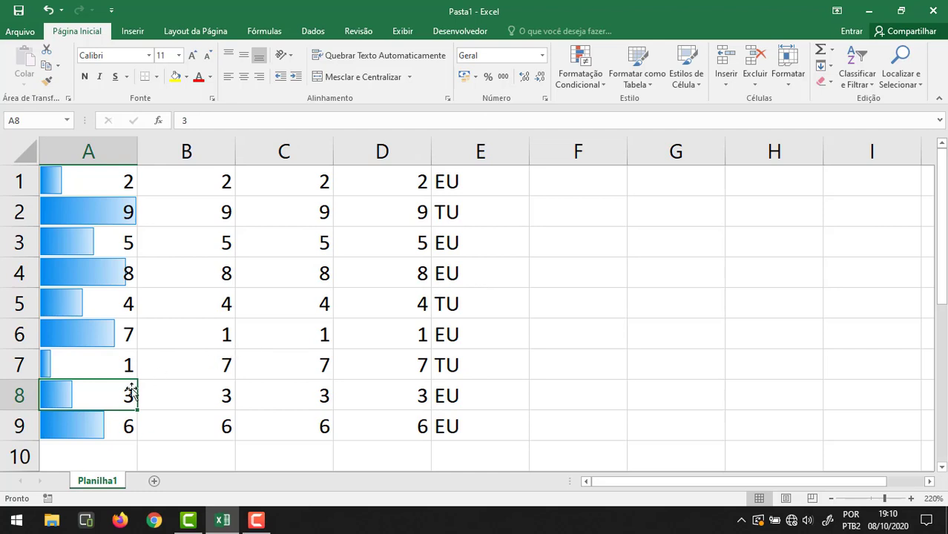
pyautogui.click(100, 427)
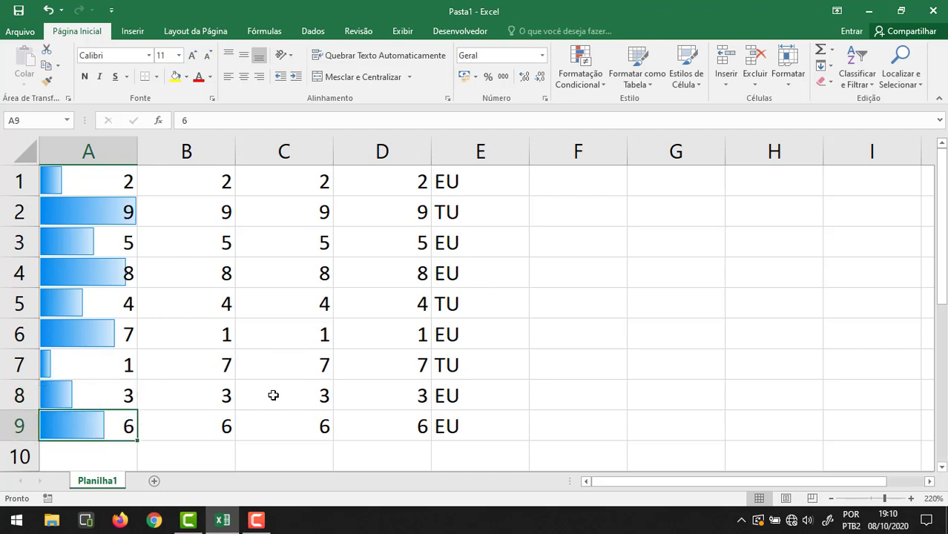
pyautogui.write('20')
pyautogui.press('Return')
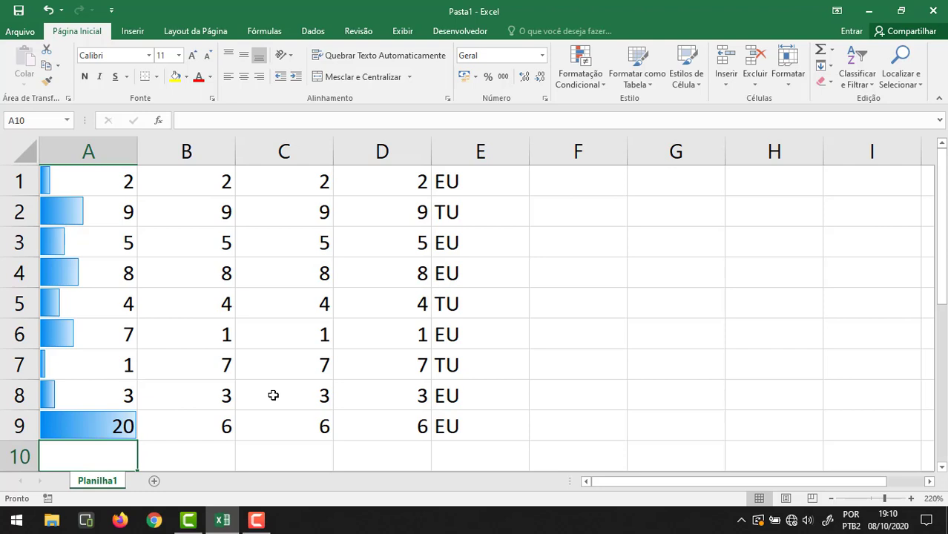
# Apply the green-yellow-red color scale to B1:B9 with conditional formatting.
pyautogui.moveTo(210, 185); pyautogui.dragTo(216, 421)
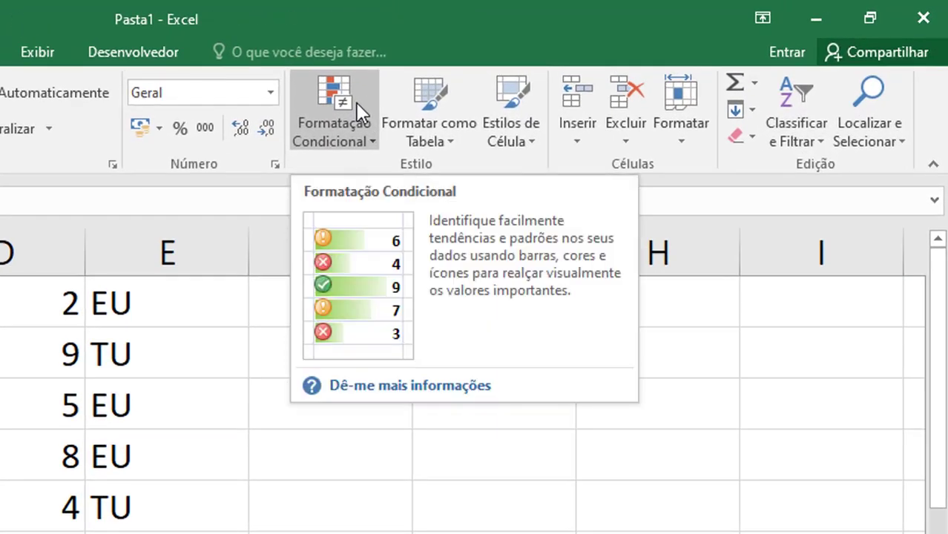
pyautogui.click(593, 62)
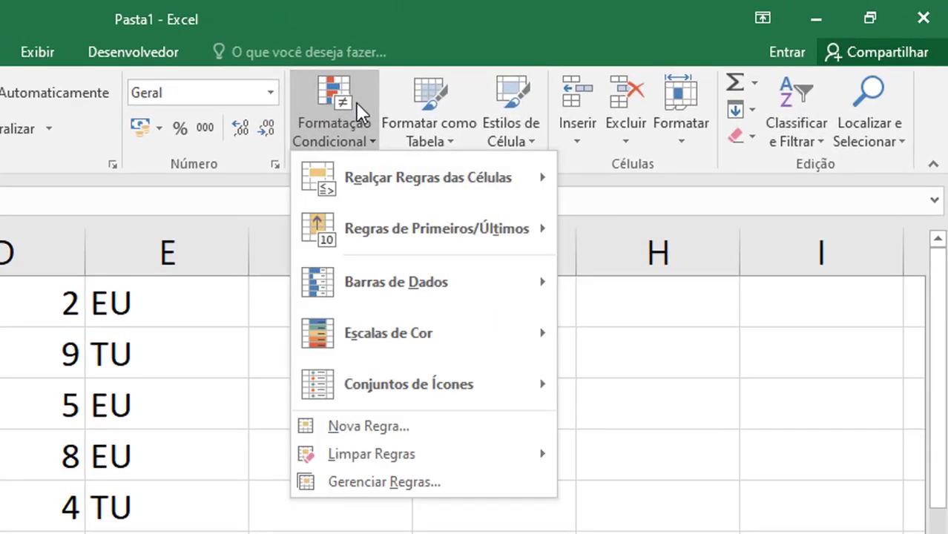
pyautogui.moveTo(477, 329)
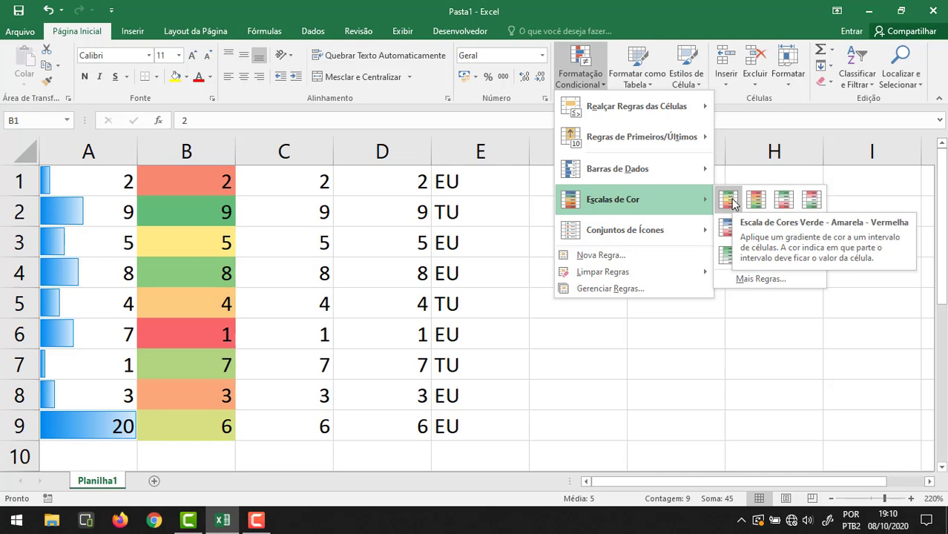
pyautogui.click(730, 200)
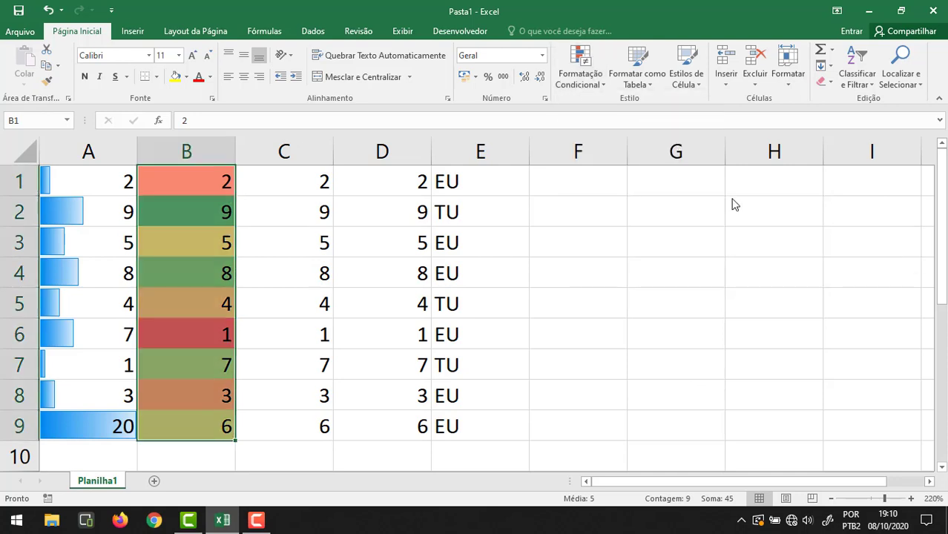
pyautogui.click(218, 188)
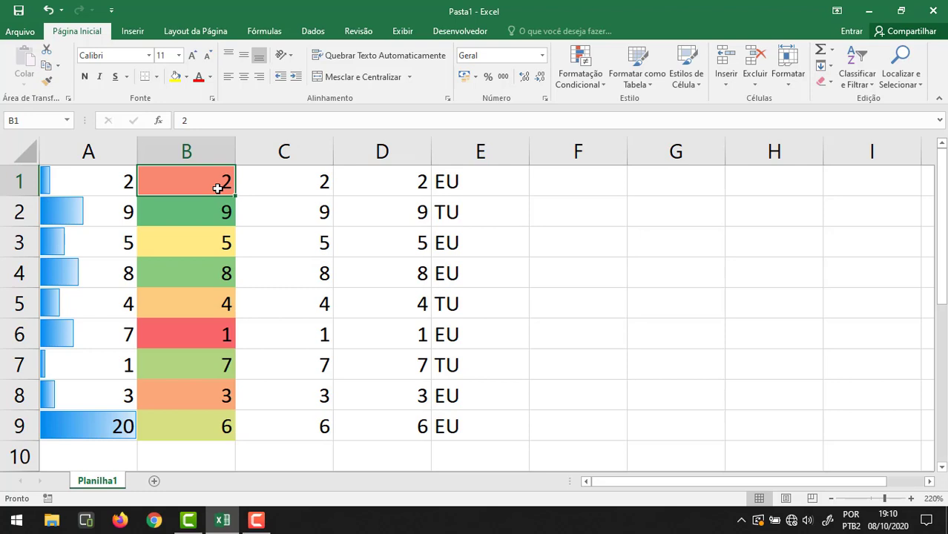
pyautogui.click(195, 241)
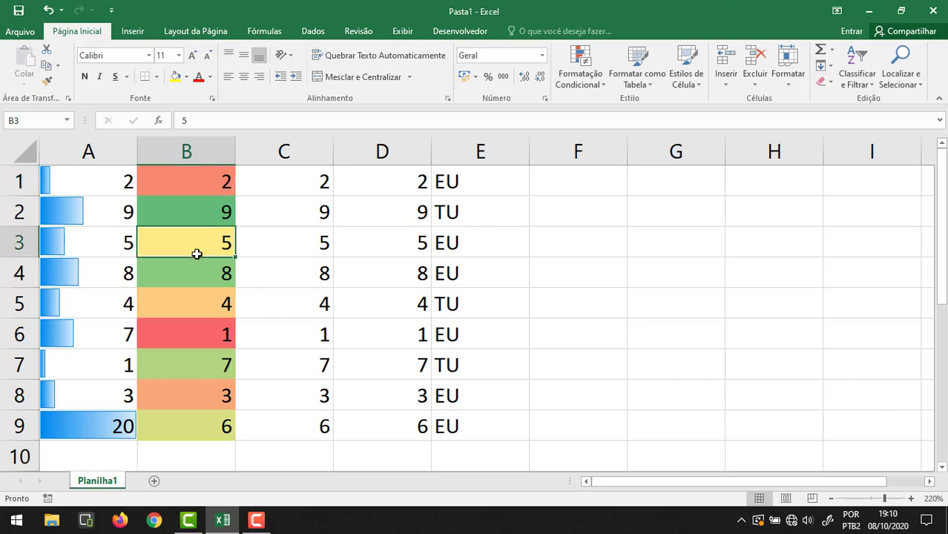
pyautogui.click(197, 274)
pyautogui.click(195, 342)
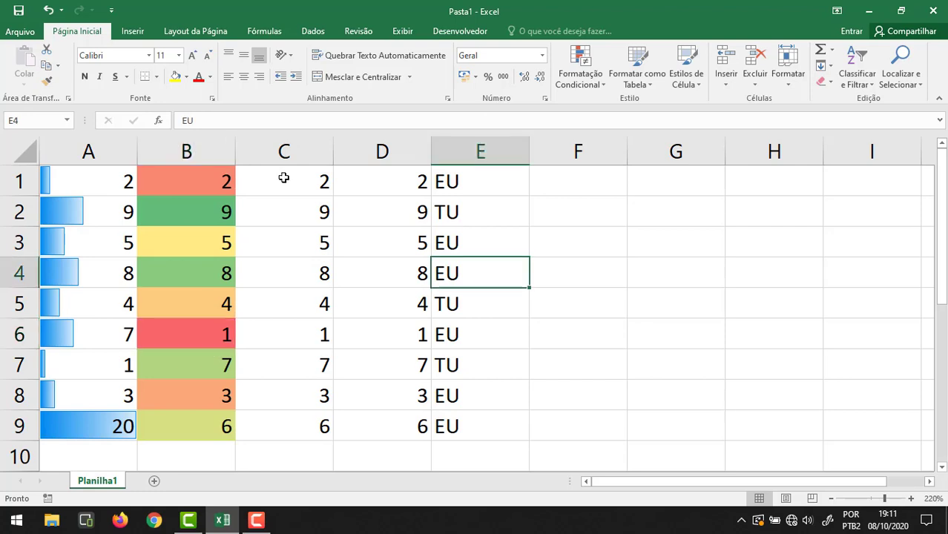
# Apply the directional icon set with five colored arrows to C1:C9.
pyautogui.moveTo(284, 178); pyautogui.dragTo(312, 420)
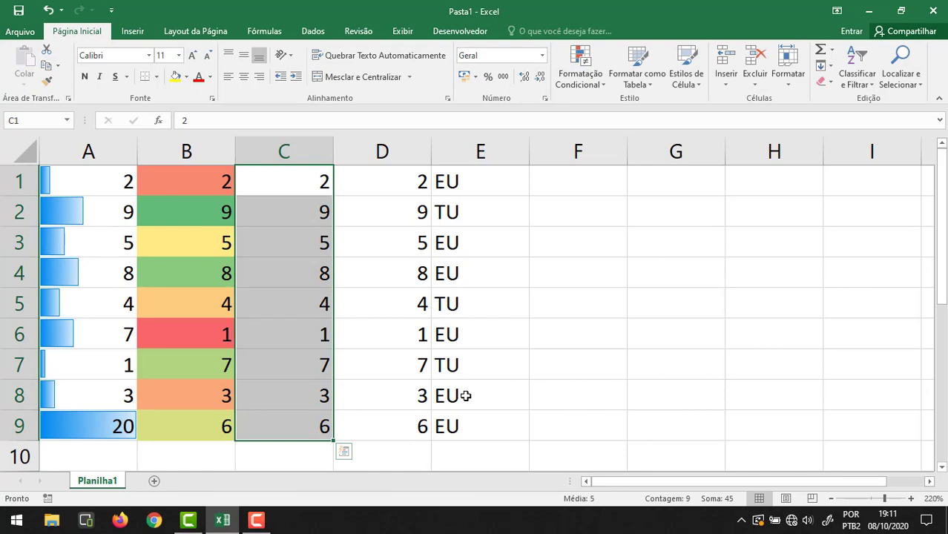
pyautogui.click(592, 79)
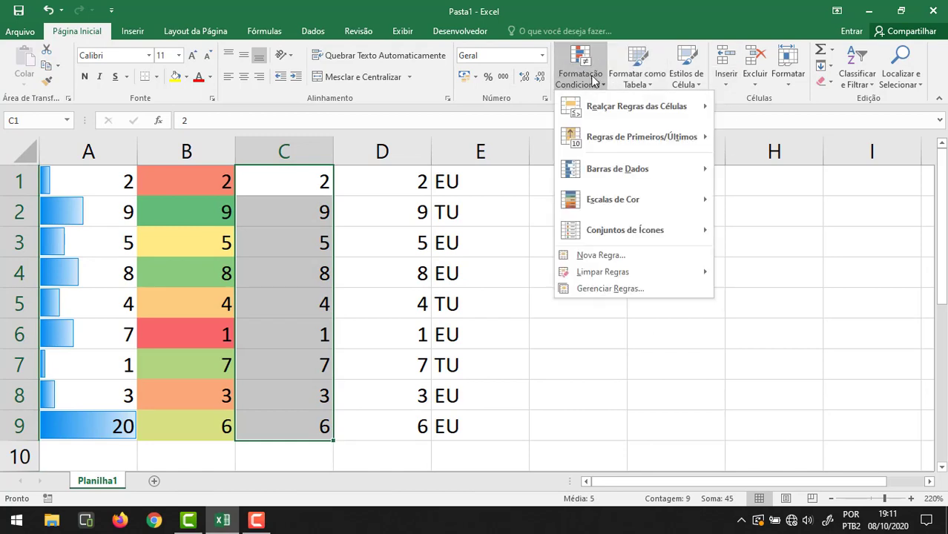
pyautogui.moveTo(686, 238)
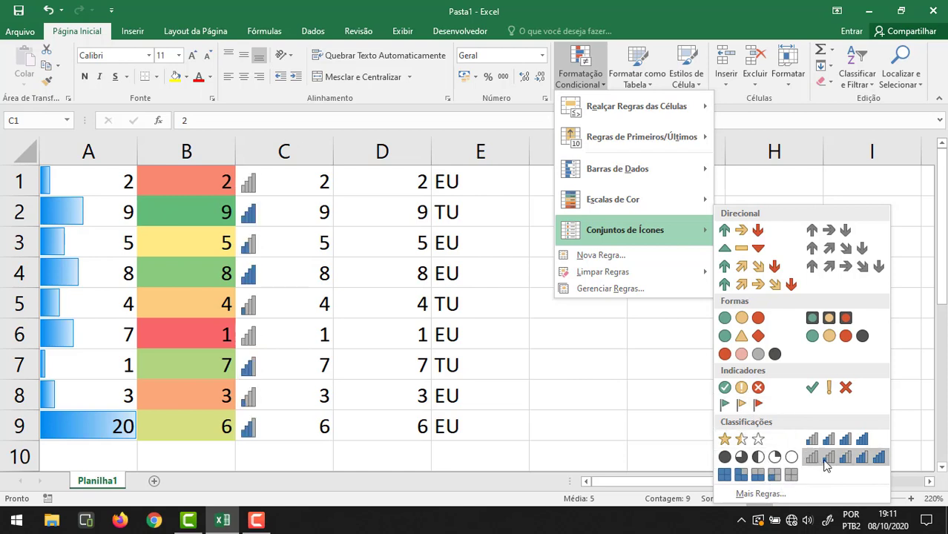
pyautogui.click(760, 282)
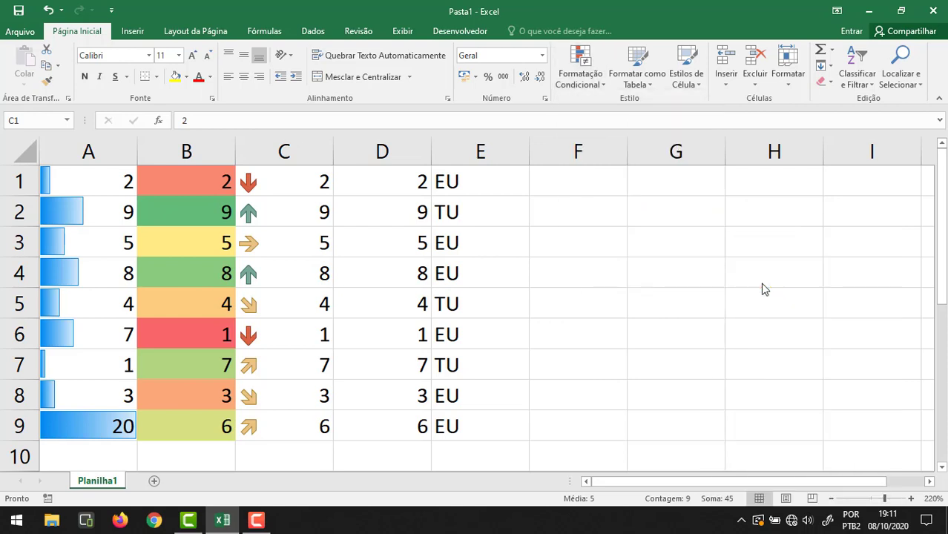
pyautogui.click(433, 304)
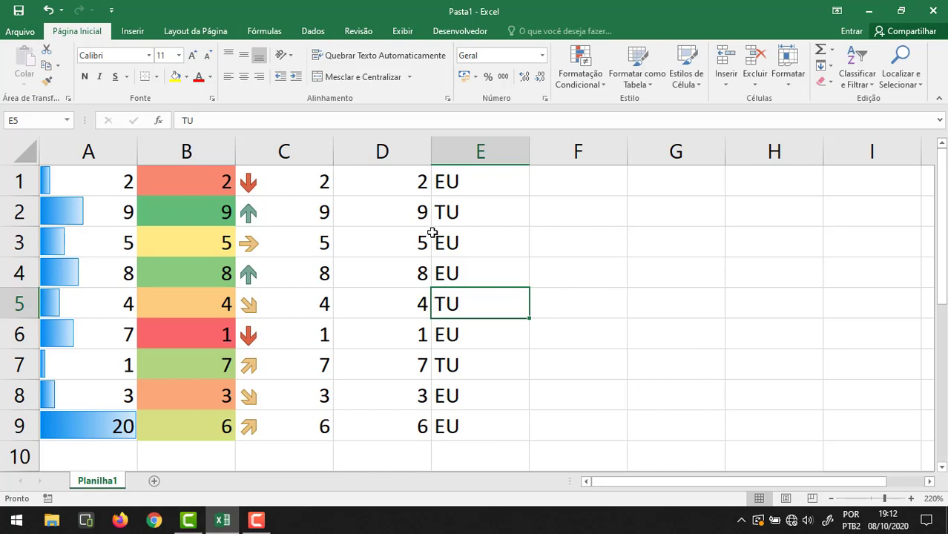
pyautogui.moveTo(373, 181); pyautogui.dragTo(405, 430)
pyautogui.click(601, 77)
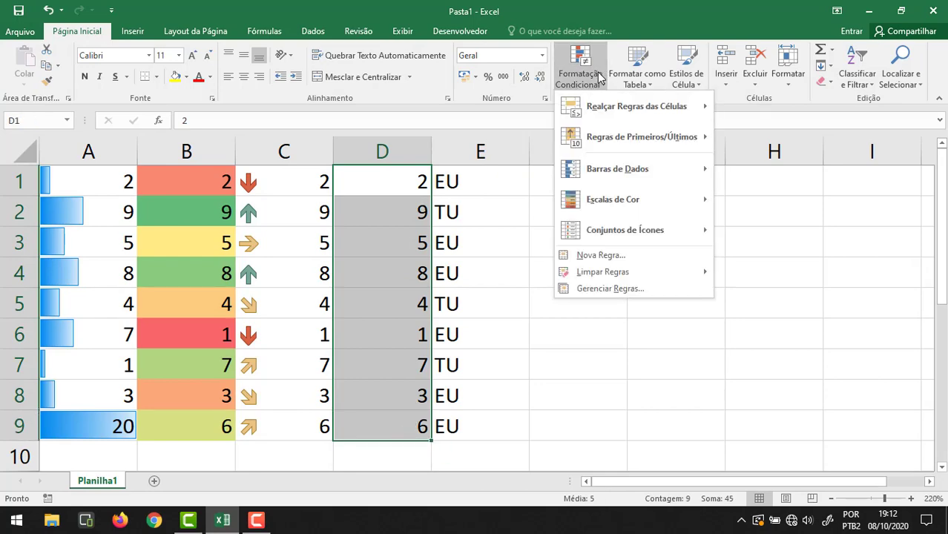
pyautogui.moveTo(656, 108)
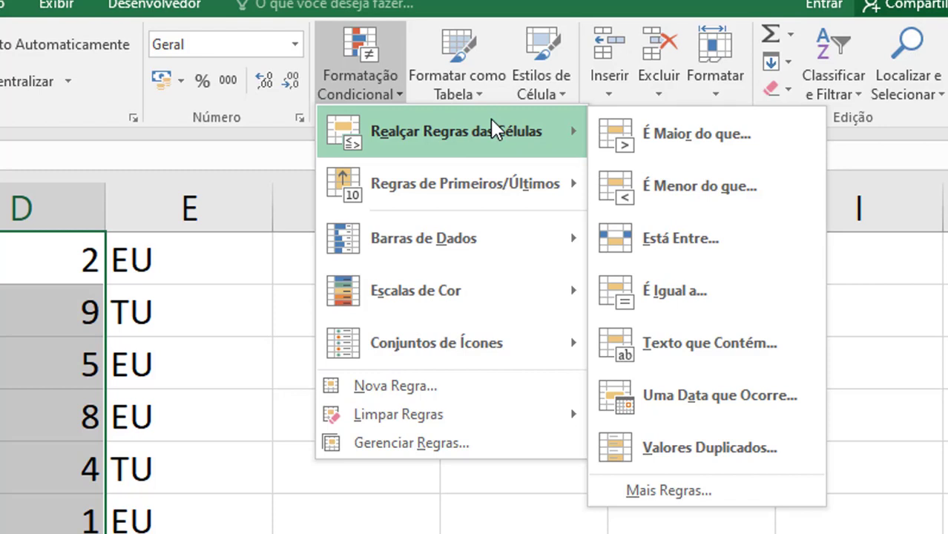
pyautogui.click(738, 135)
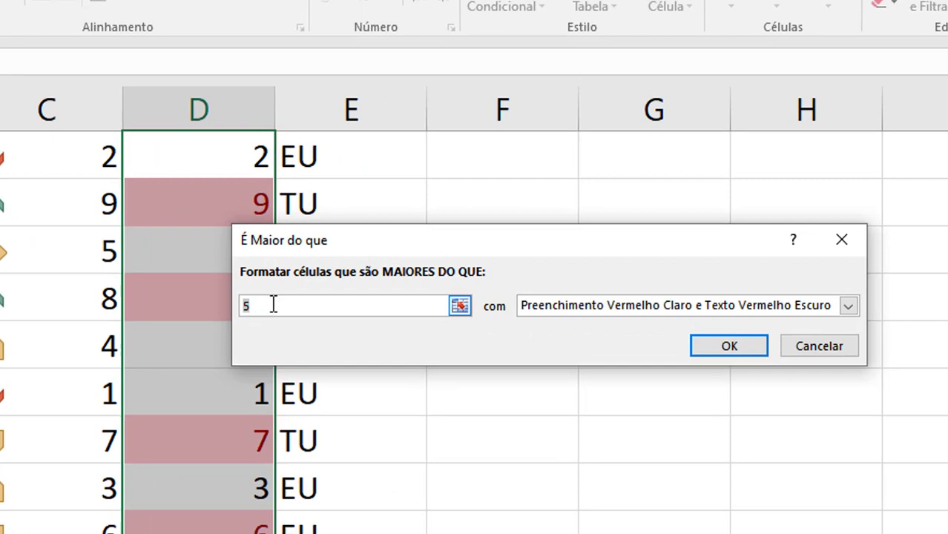
pyautogui.moveTo(326, 245); pyautogui.dragTo(399, 260)
pyautogui.write('3')
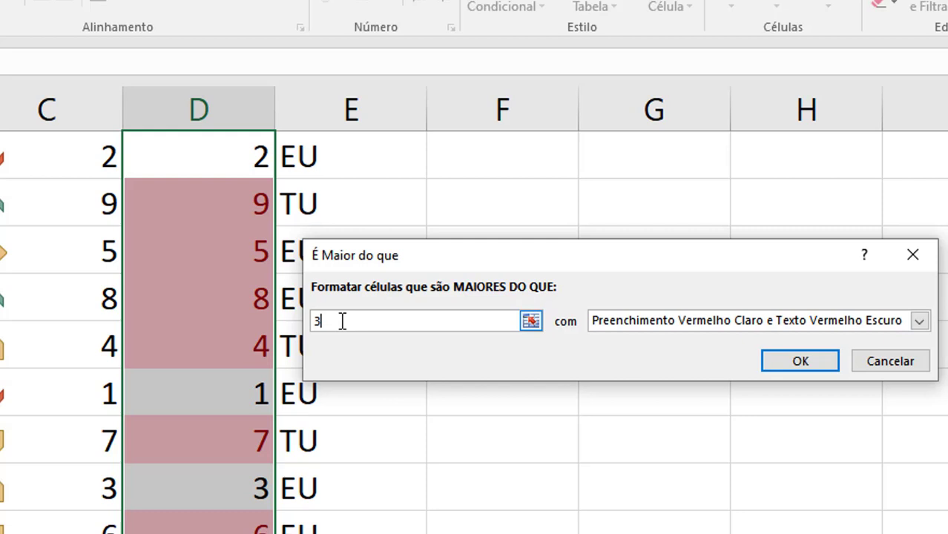
pyautogui.click(918, 321)
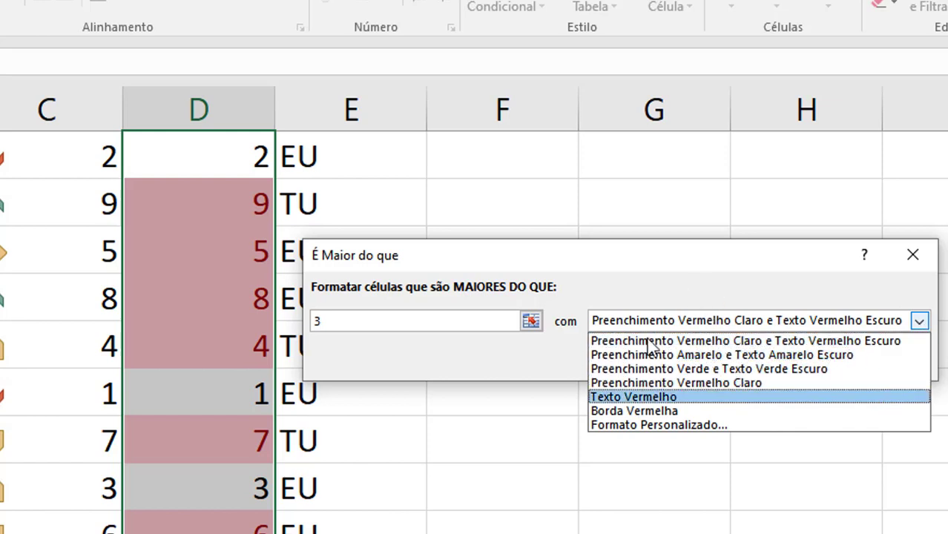
pyautogui.click(658, 425)
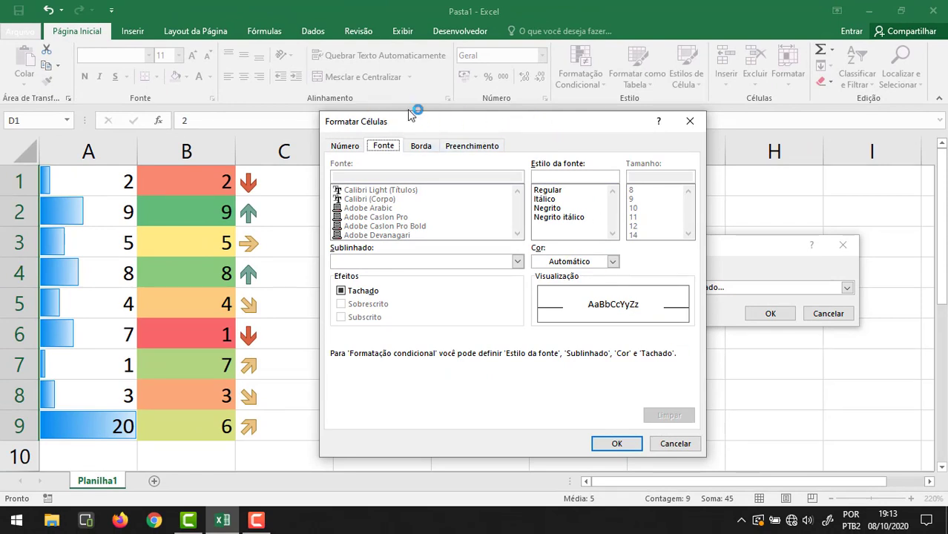
pyautogui.click(421, 145)
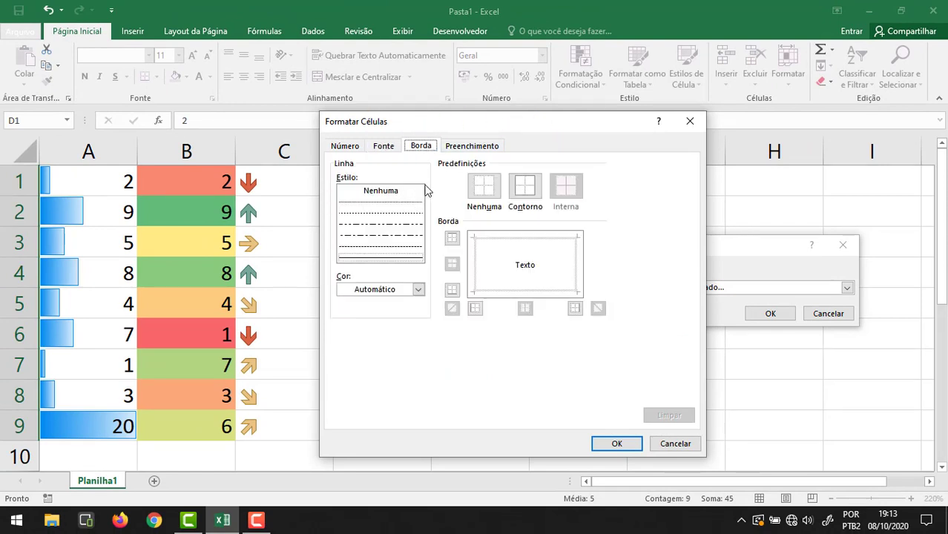
pyautogui.click(476, 146)
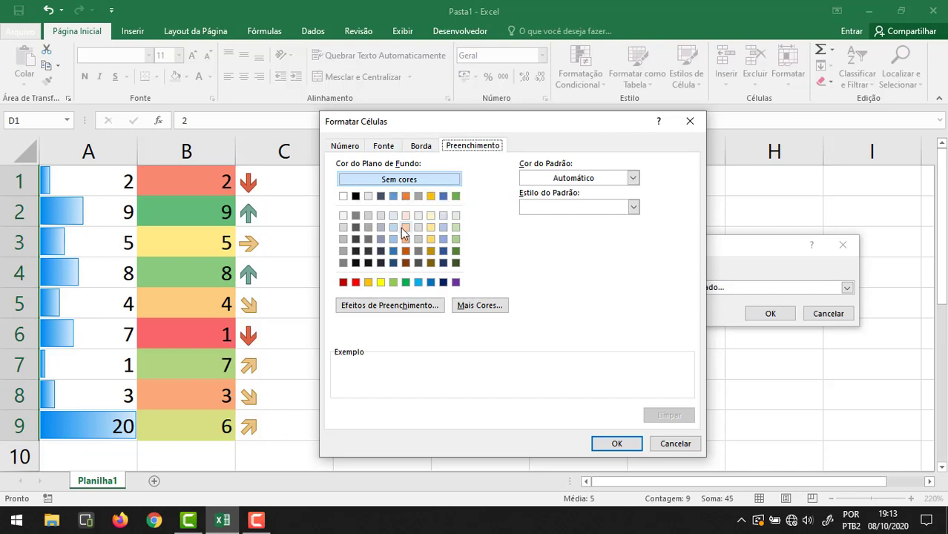
pyautogui.click(683, 445)
pyautogui.click(844, 245)
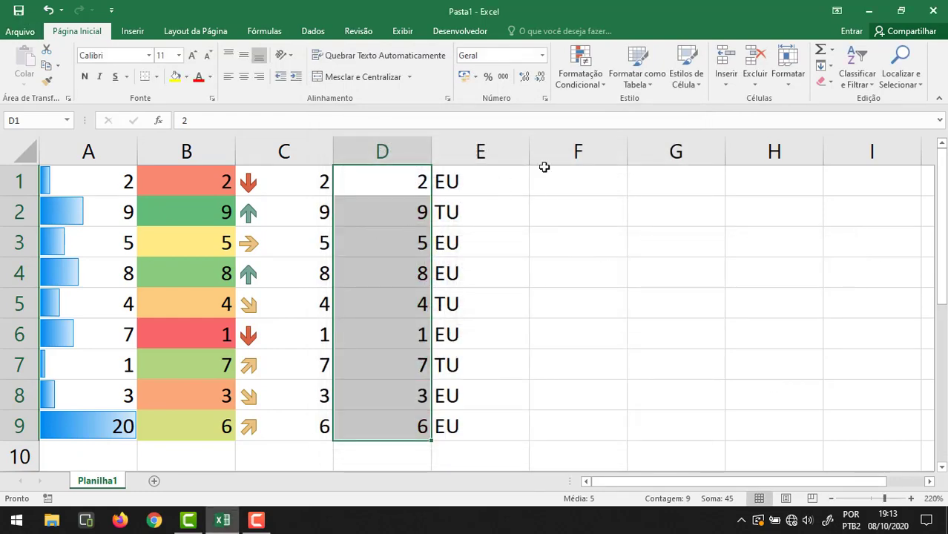
# Highlight cells in D1:D9 containing a given first name using a Text That Contains rule with light red fill and dark red text.
pyautogui.click(580, 69)
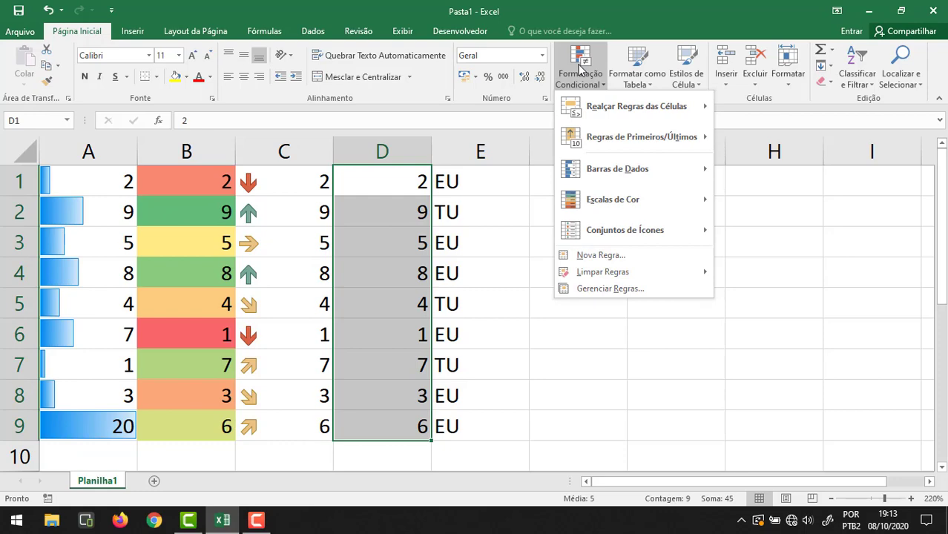
pyautogui.moveTo(627, 102)
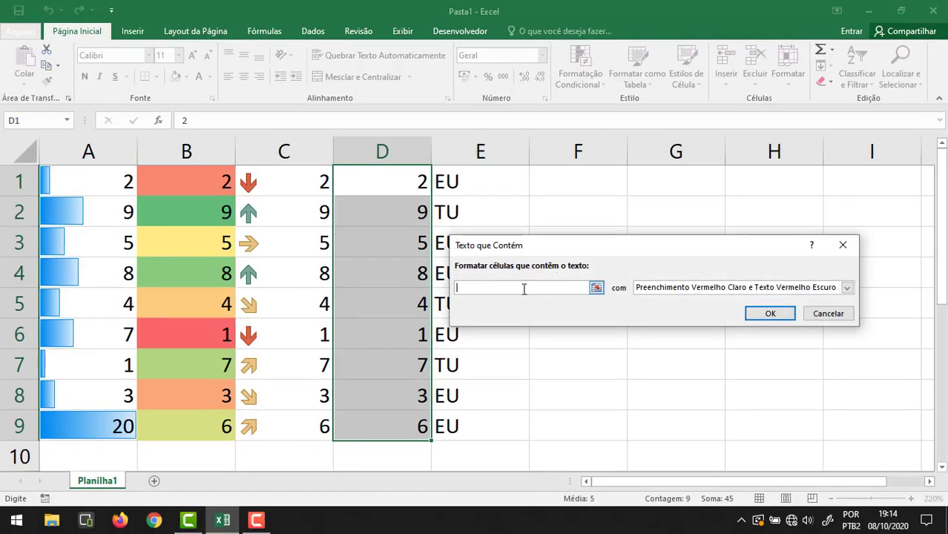
pyautogui.write('MARIA')
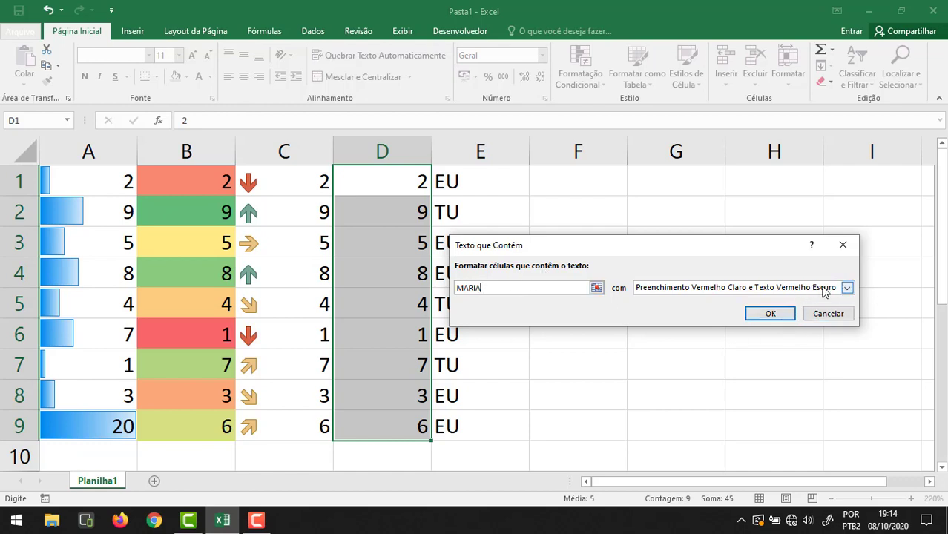
pyautogui.click(776, 316)
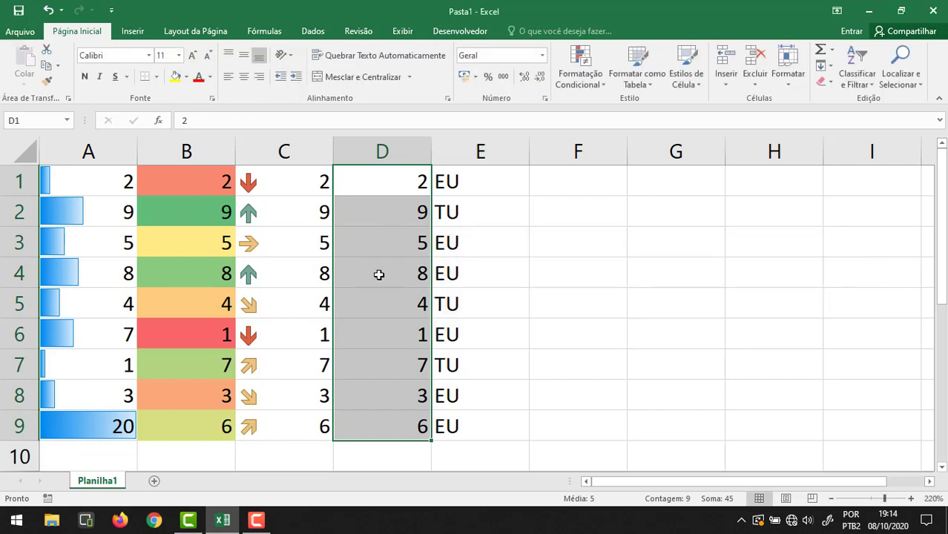
# Replace D3 with the rule's first name and D5 with a longer name that contains it.
pyautogui.click(382, 243)
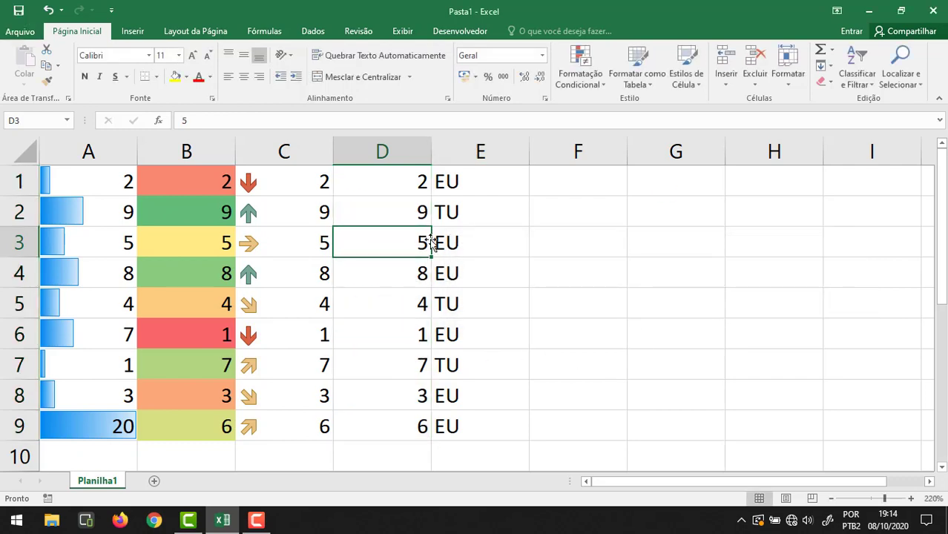
pyautogui.write('MARIA')
pyautogui.press('Return')
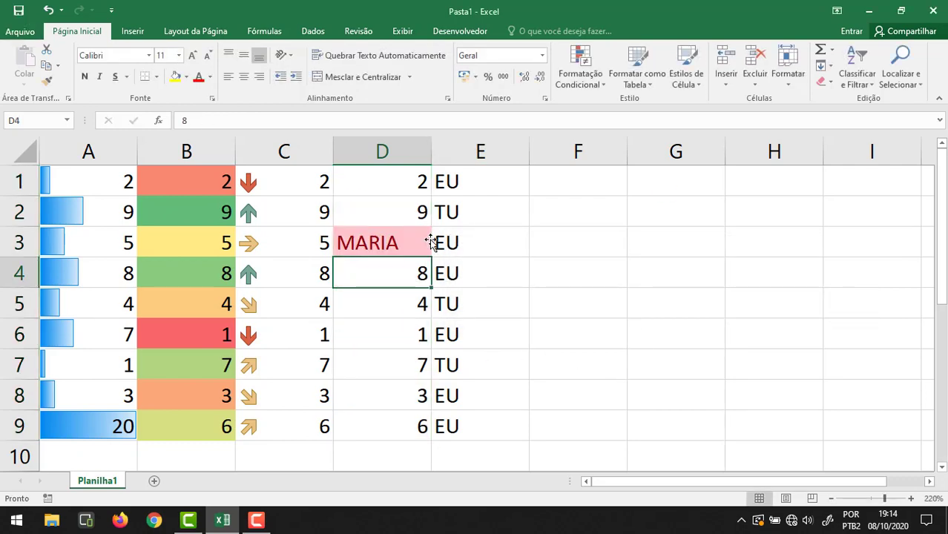
pyautogui.press('Return')
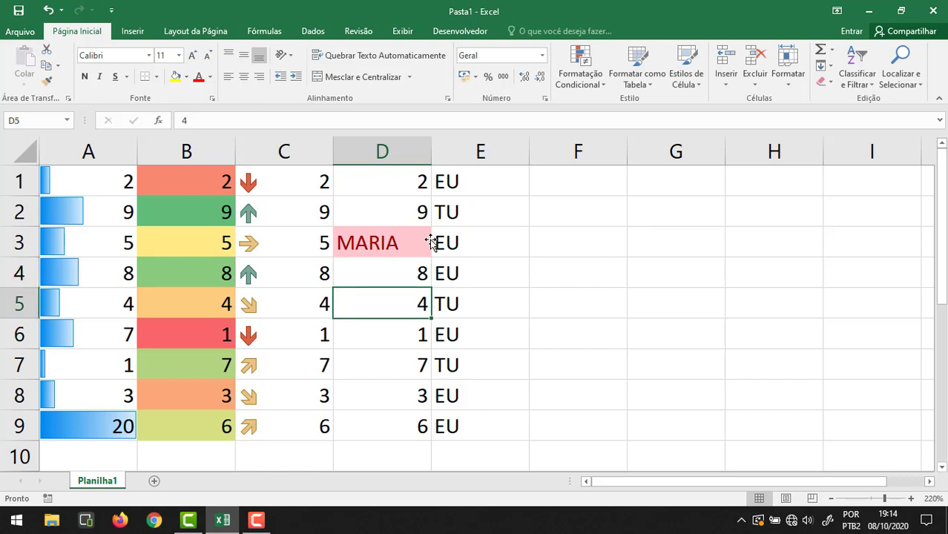
pyautogui.write('MARIA DA PAZ')
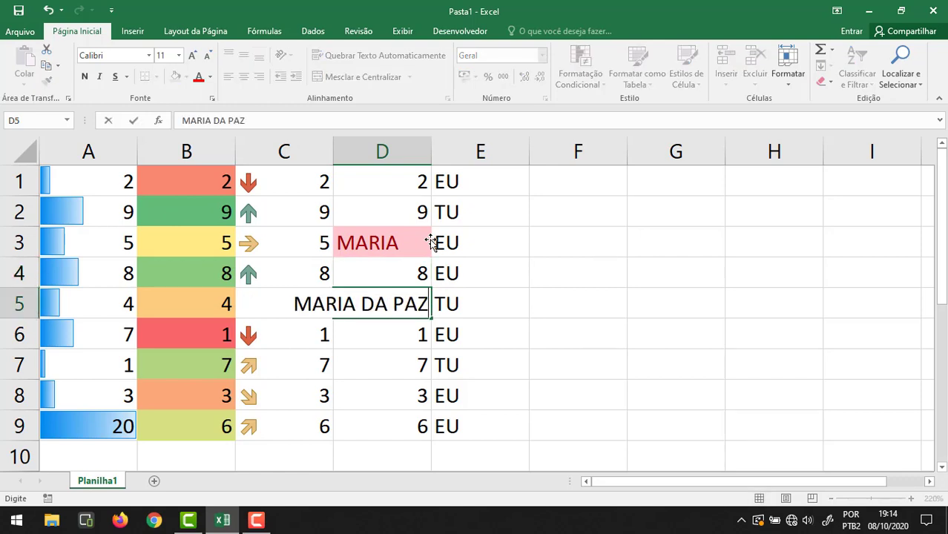
pyautogui.press('Return')
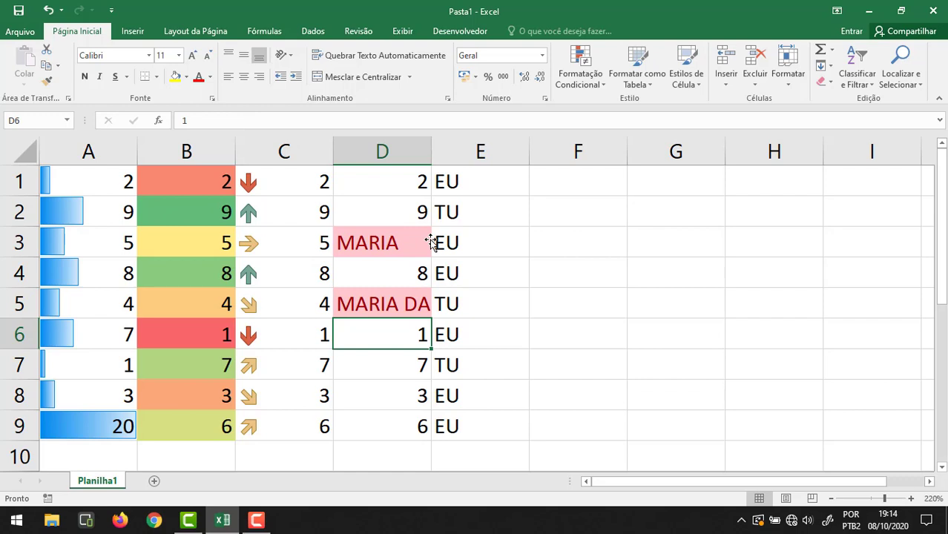
pyautogui.click(640, 254)
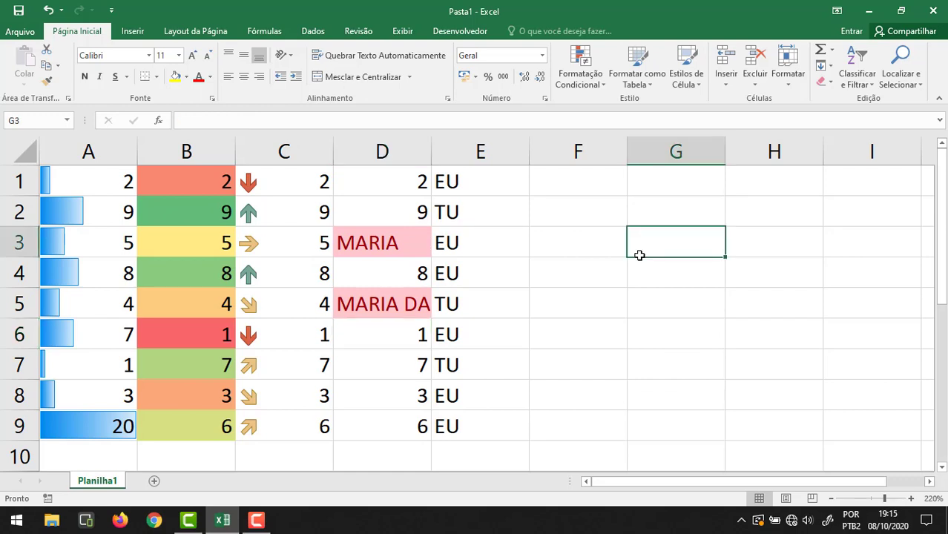
# Set up an Equal To highlight rule on E1:E9 for the value EU.
pyautogui.moveTo(480, 182); pyautogui.dragTo(480, 430)
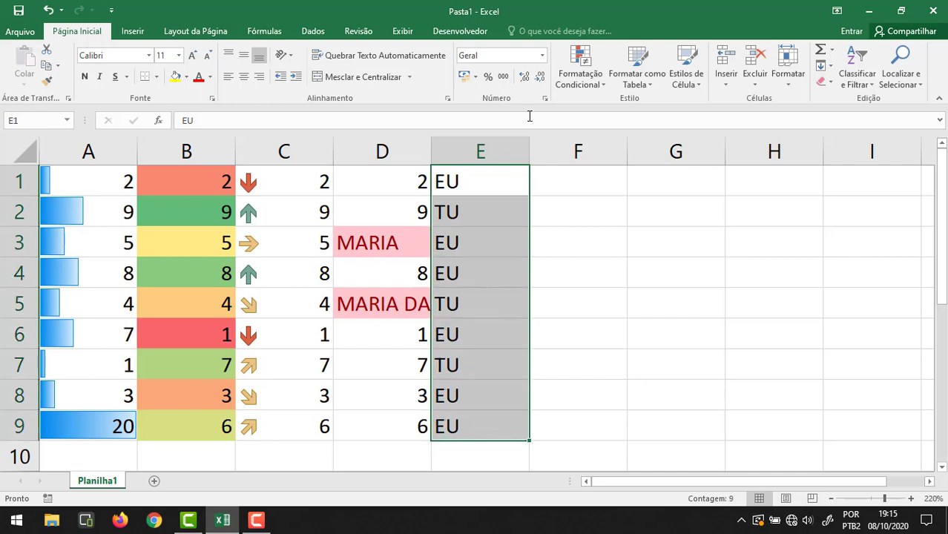
pyautogui.click(572, 76)
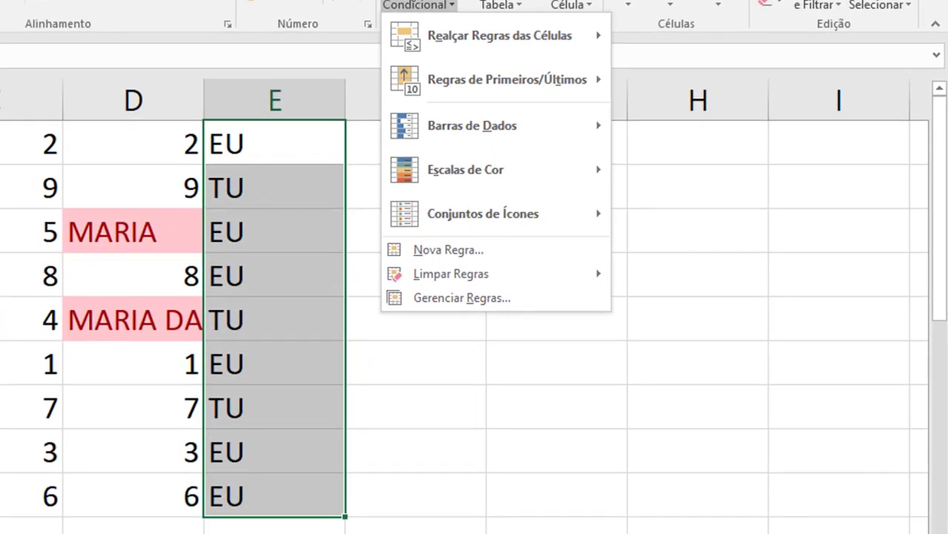
pyautogui.moveTo(562, 38)
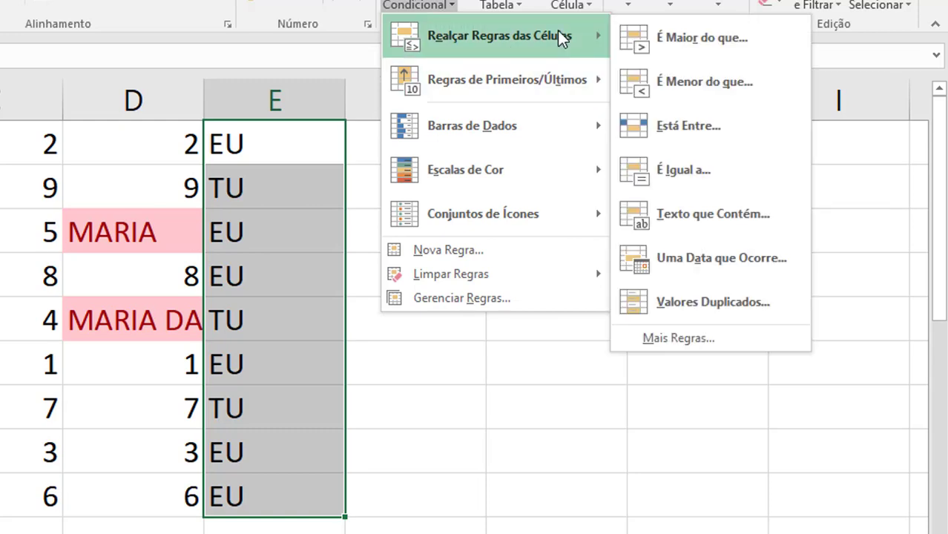
pyautogui.click(689, 169)
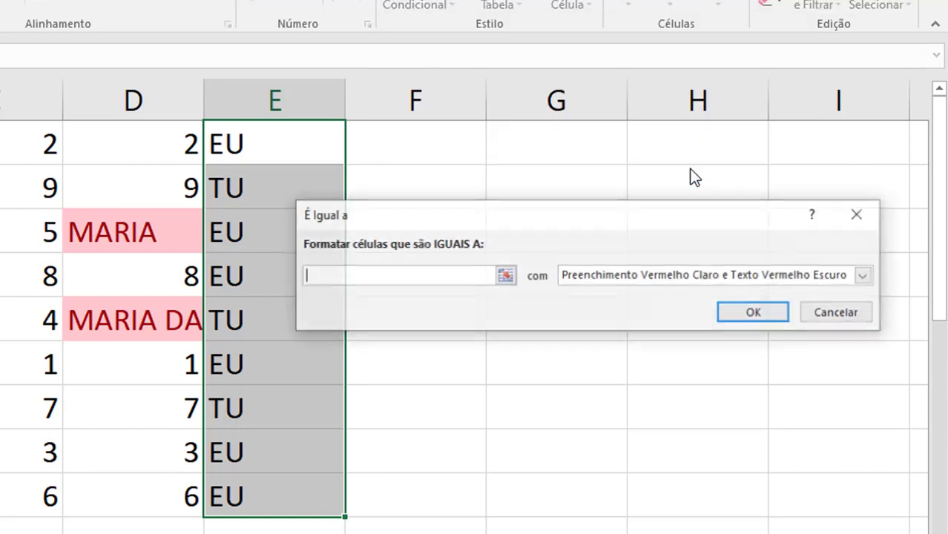
pyautogui.write('EU')
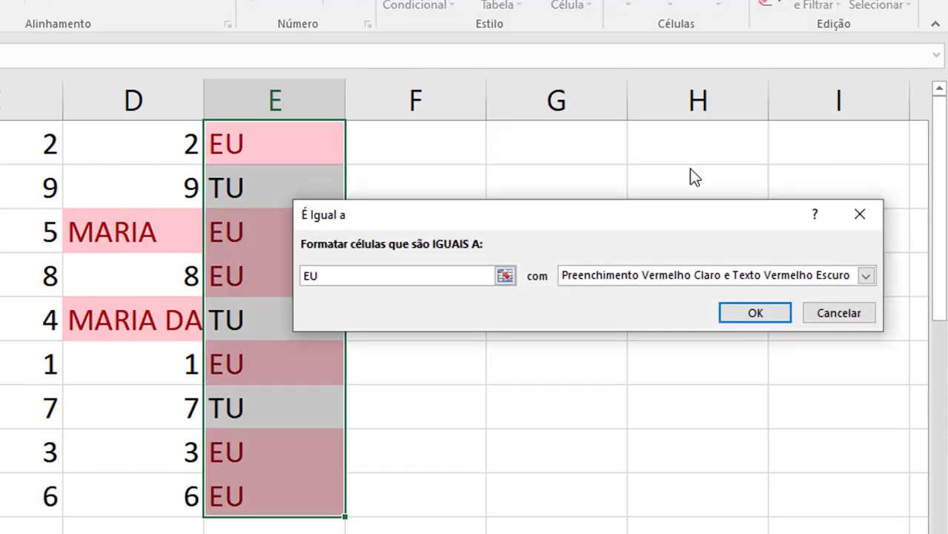
# Give the EU rule a custom format with white font and solid blue fill, and apply it.
pyautogui.click(865, 276)
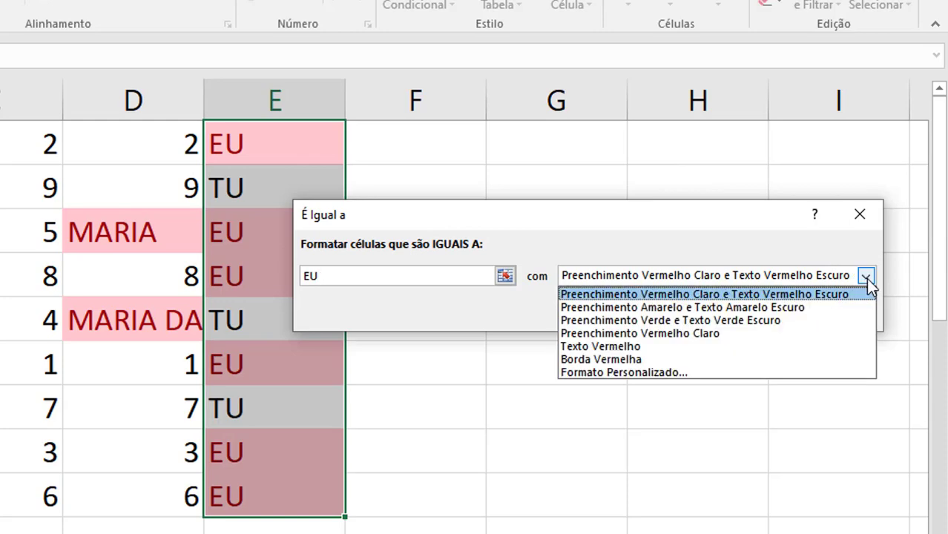
pyautogui.click(603, 374)
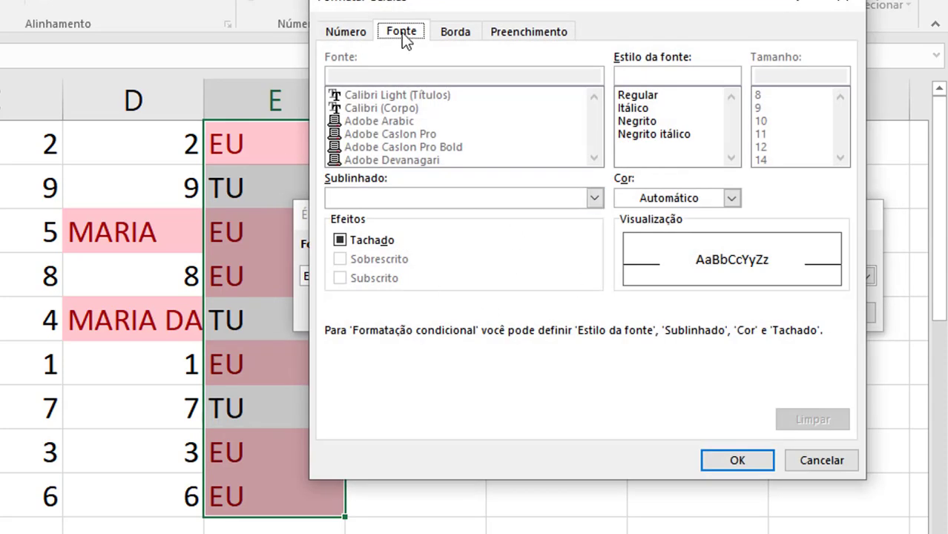
pyautogui.click(731, 197)
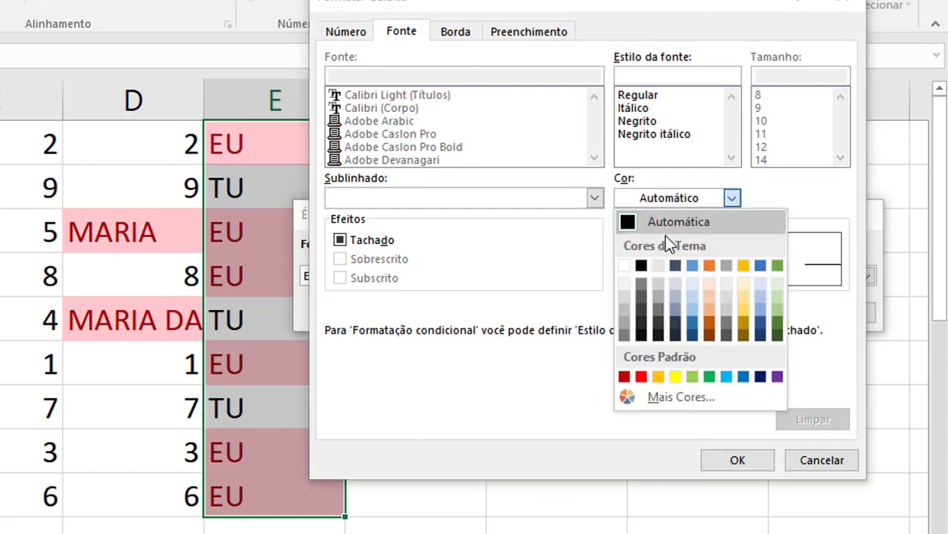
pyautogui.click(625, 268)
pyautogui.click(530, 33)
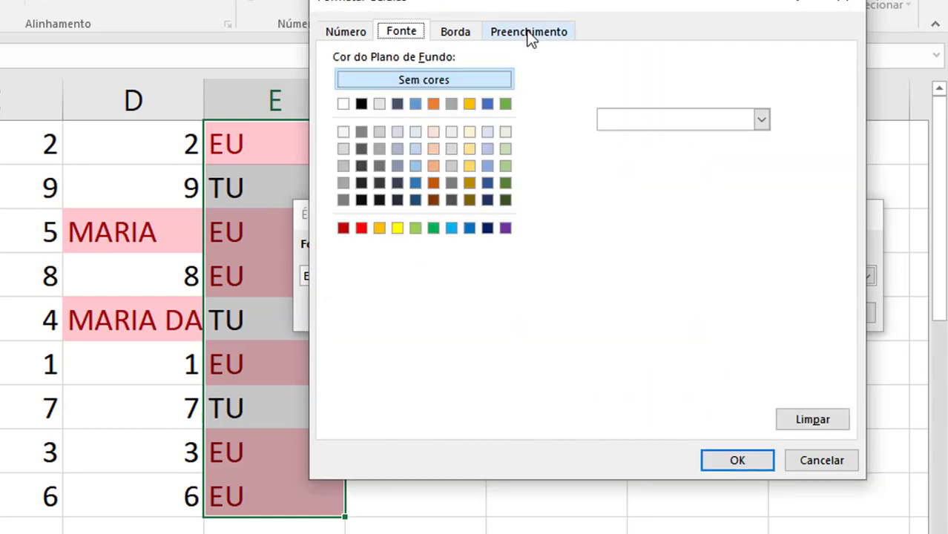
pyautogui.click(471, 229)
pyautogui.click(735, 458)
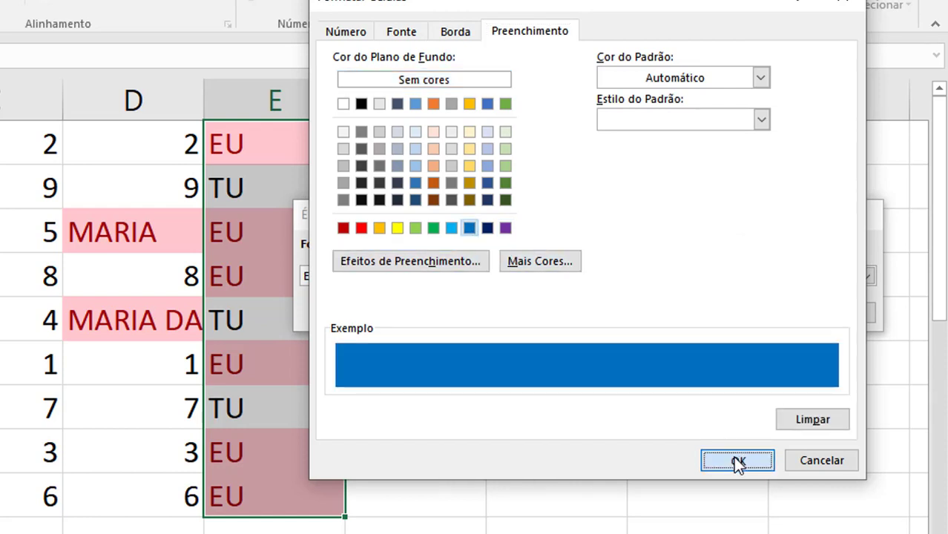
pyautogui.click(754, 314)
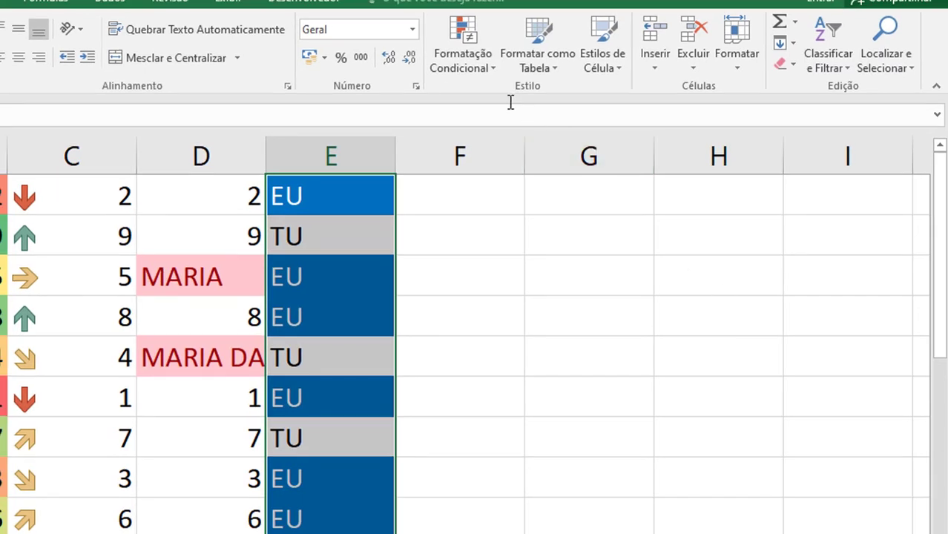
# Add an Equal To rule for TU on E1:E9 with light red fill and dark red text.
pyautogui.click(465, 52)
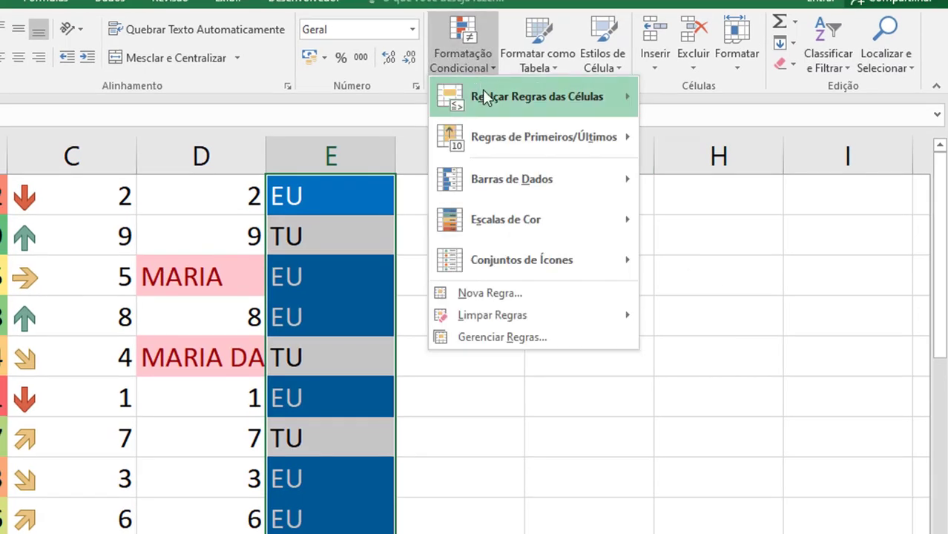
pyautogui.moveTo(484, 99)
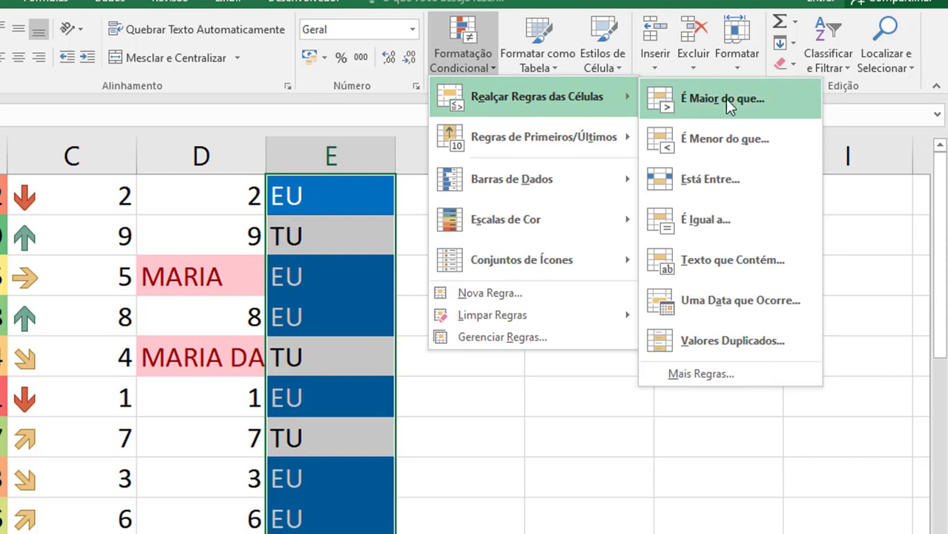
pyautogui.click(742, 232)
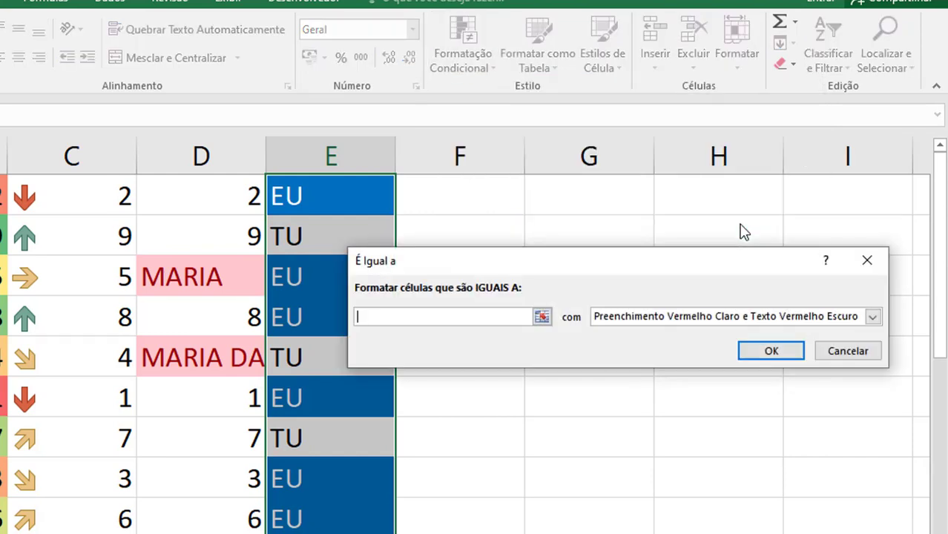
pyautogui.write('TU')
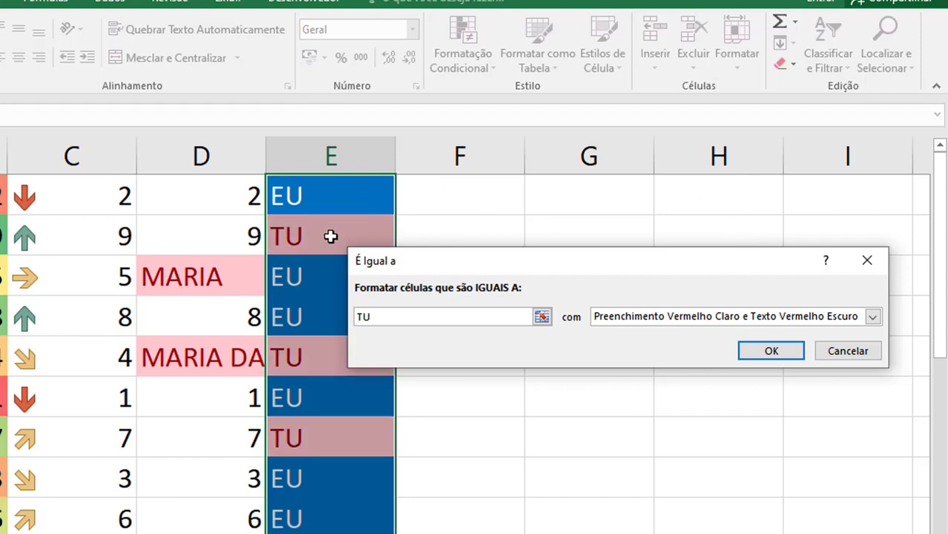
pyautogui.click(763, 354)
pyautogui.click(494, 307)
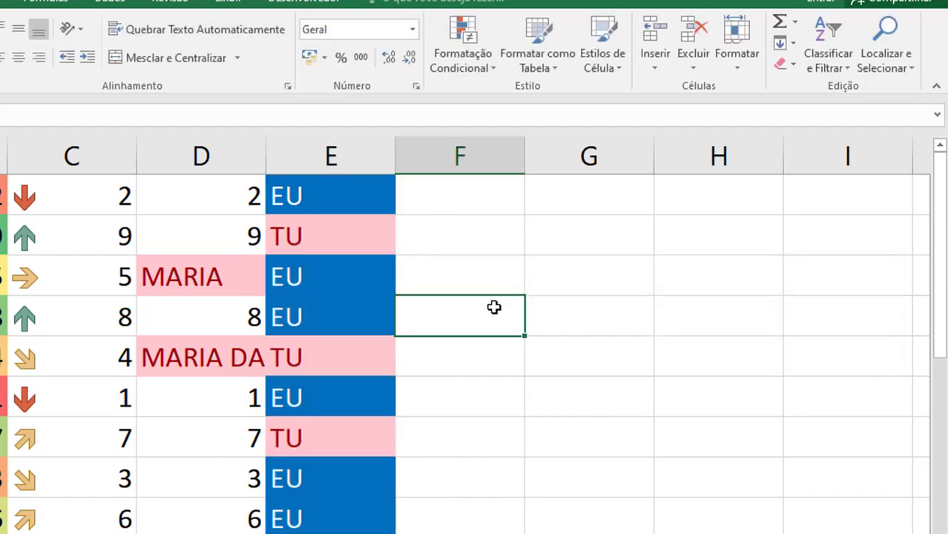
# Delete the contents of cells E1:E9 while keeping their conditional formatting rules.
pyautogui.moveTo(334, 212); pyautogui.dragTo(336, 532)
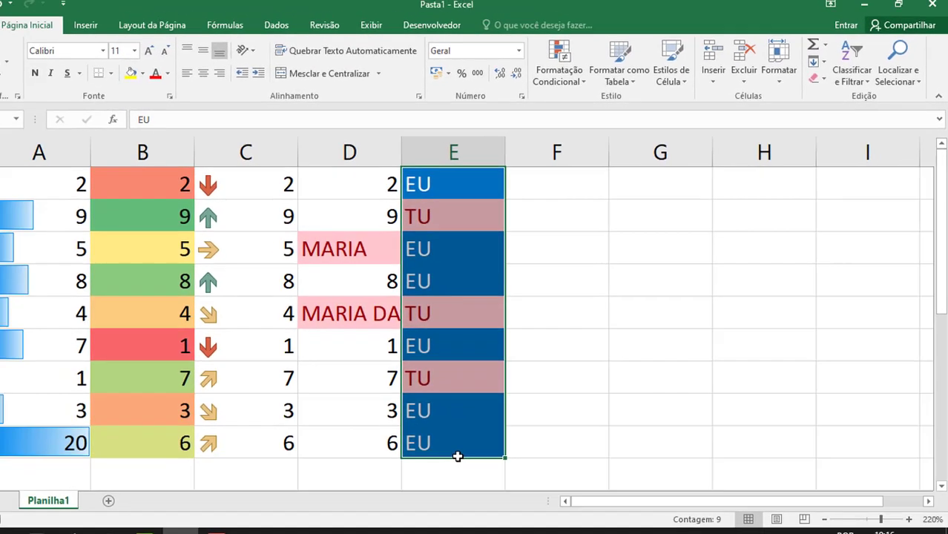
pyautogui.press('Delete')
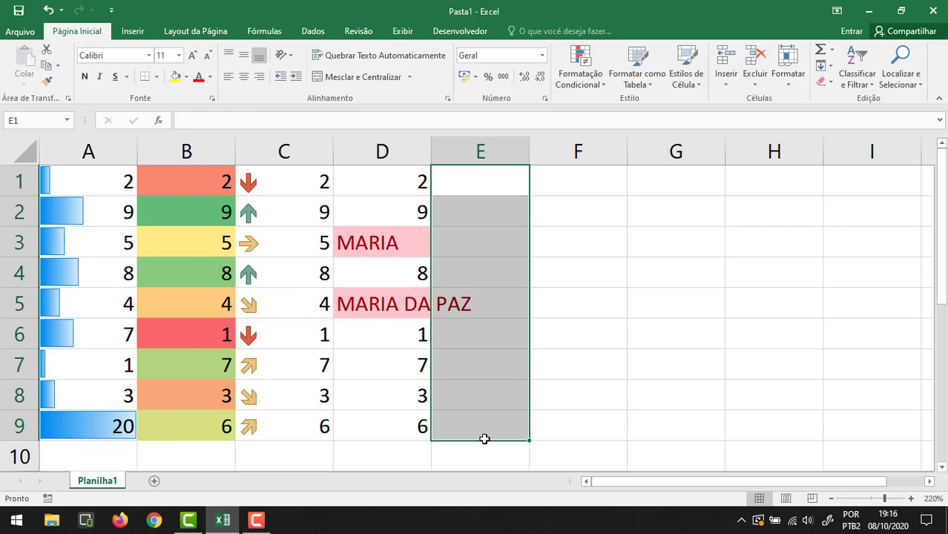
pyautogui.click(676, 241)
# Enter EU in each of the cells E1, E2 and E3.
pyautogui.click(493, 178)
pyautogui.write('EU')
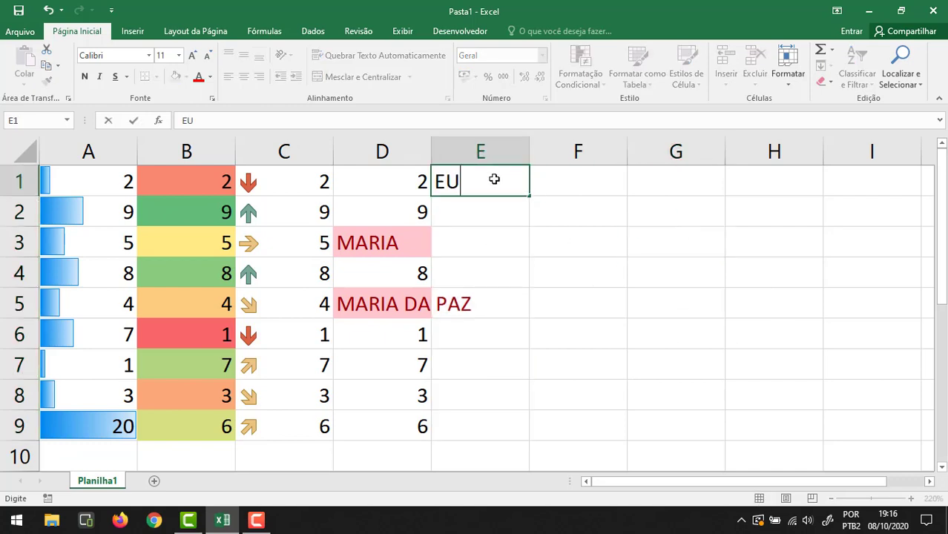
pyautogui.press('Return')
pyautogui.write('EU')
pyautogui.press('Return')
pyautogui.write('EU')
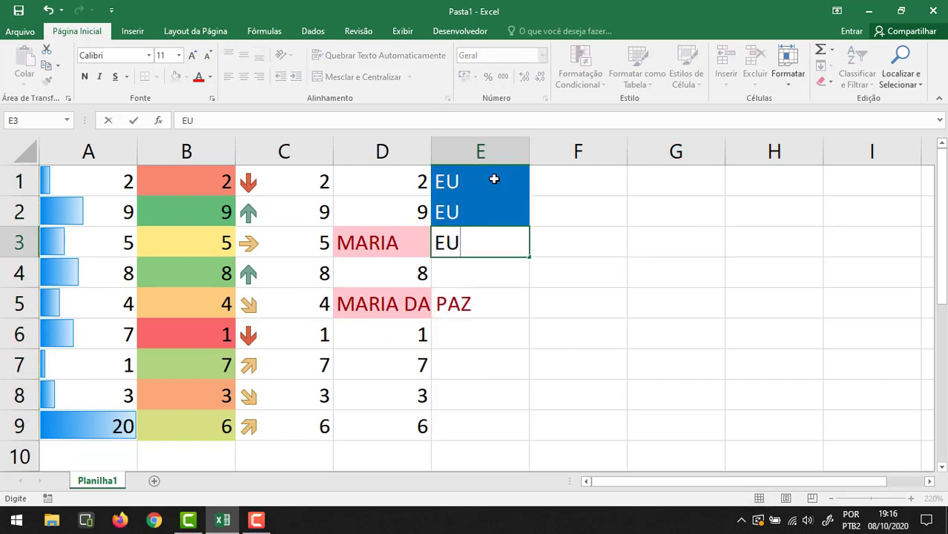
pyautogui.press('Return')
# Enter TU in E4 and EU in E5 and E6.
pyautogui.write('YU')
pyautogui.press('Return')
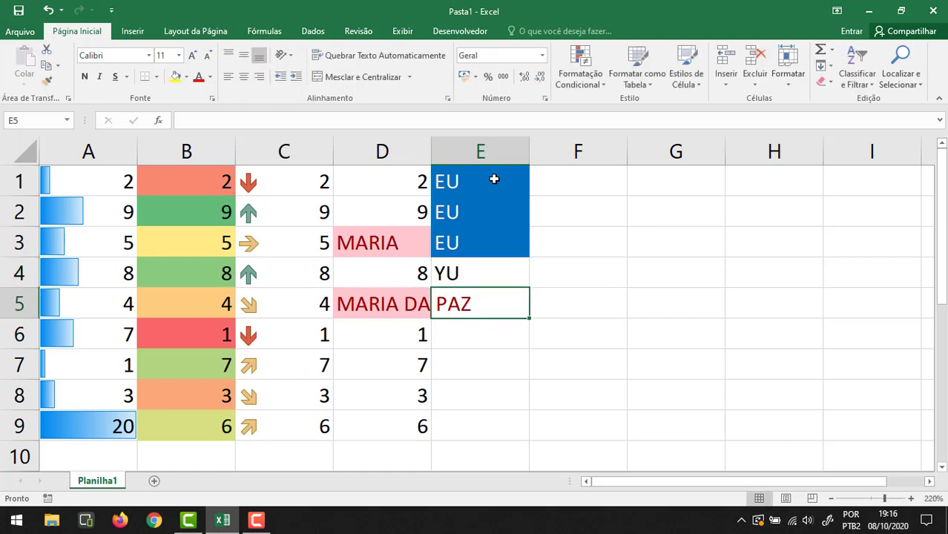
pyautogui.press('Up')
pyautogui.write('TU')
pyautogui.press('Return')
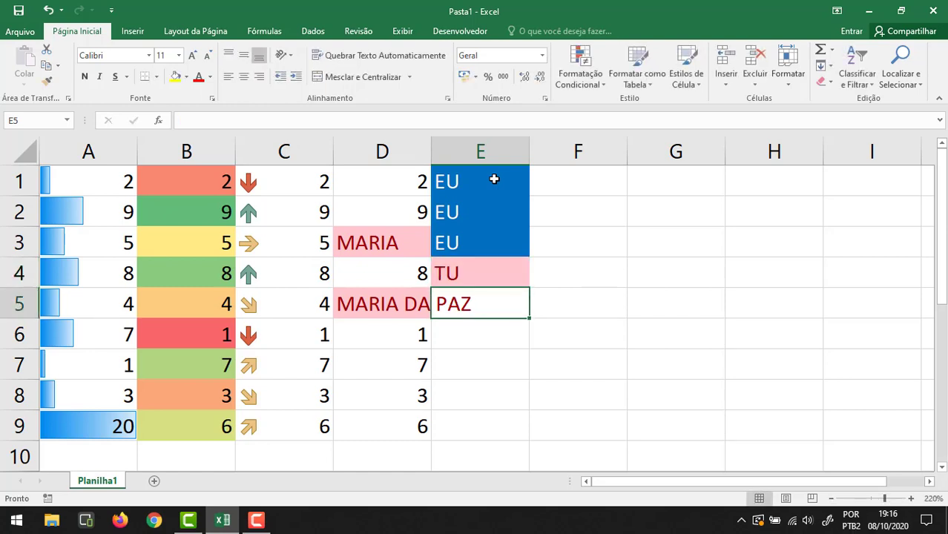
pyautogui.write('EU')
pyautogui.press('Return')
pyautogui.write('EU')
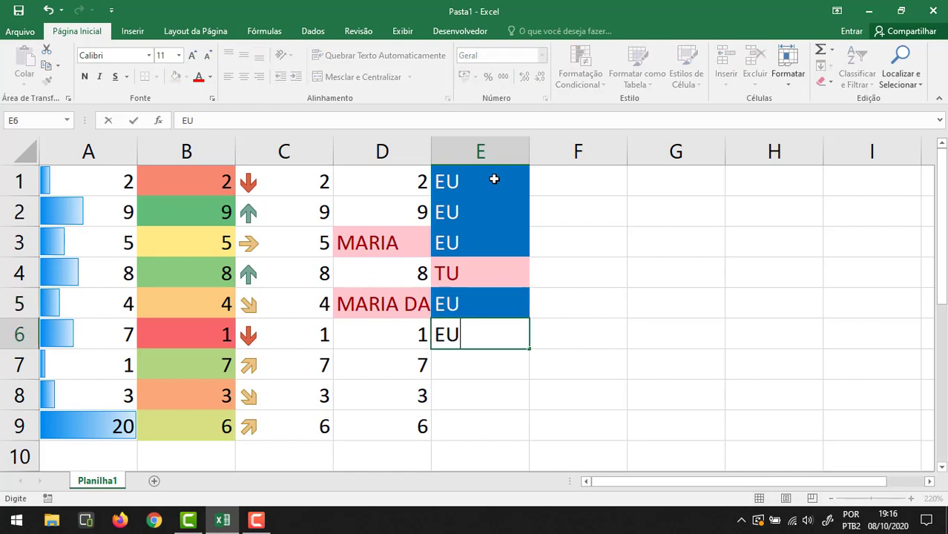
pyautogui.press('Return')
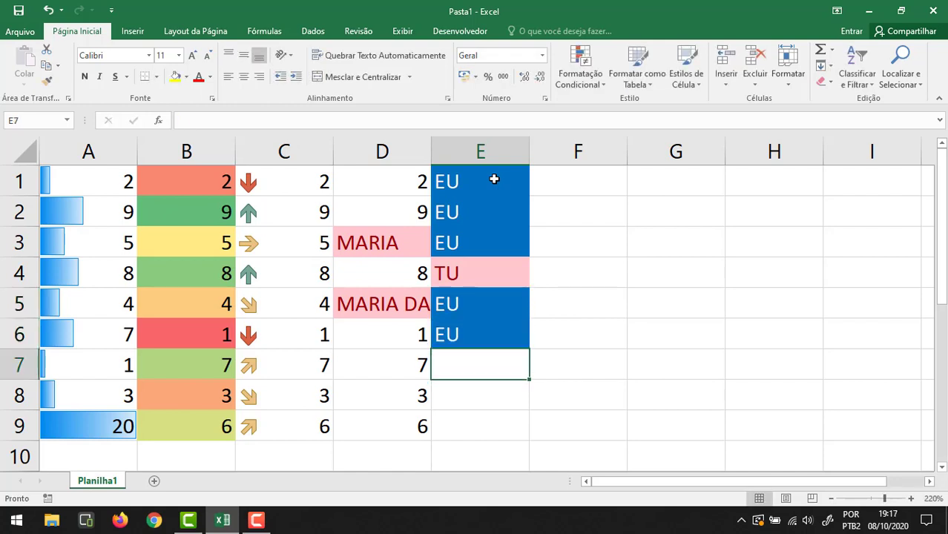
# Enter TU in each of the cells E7, E8 and E9.
pyautogui.write('TU')
pyautogui.press('Return')
pyautogui.write('TU')
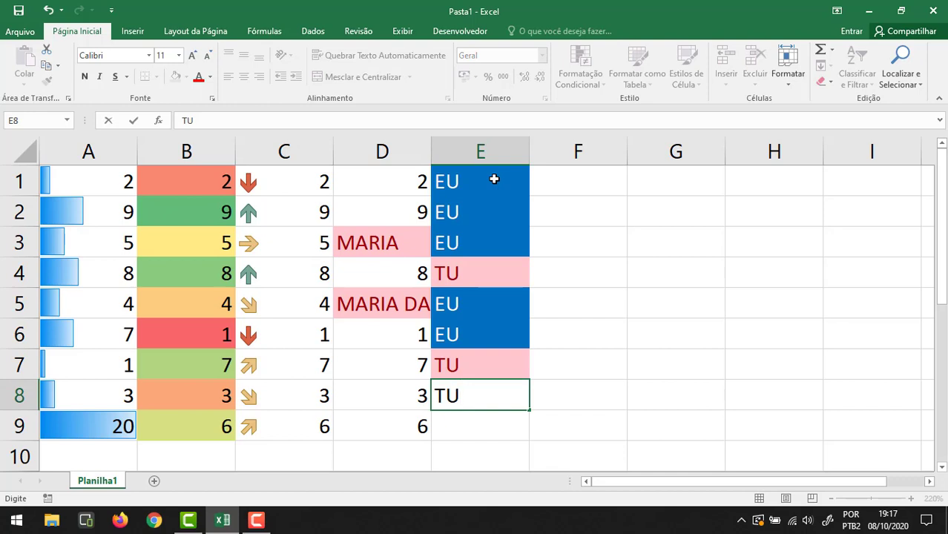
pyautogui.press('Return')
pyautogui.write('TU')
pyautogui.press('Return')
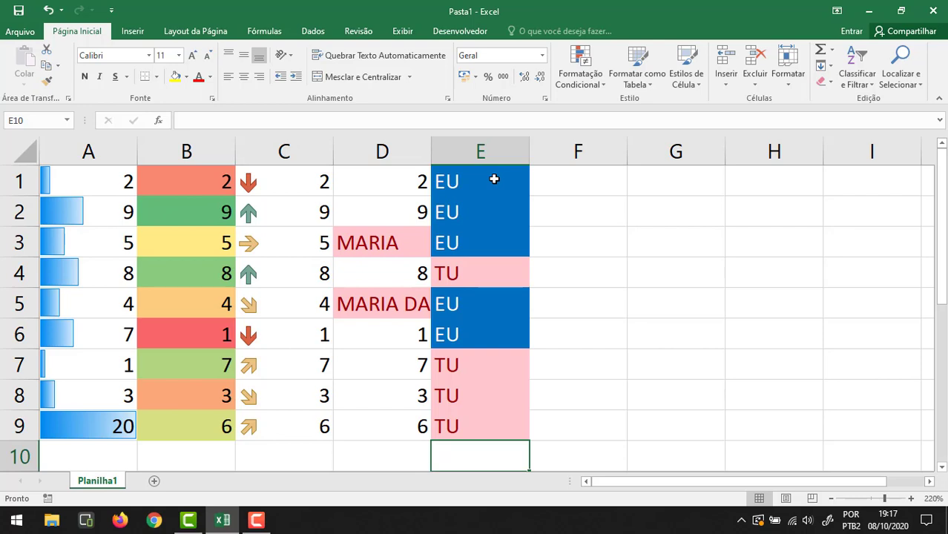
# Clear the conditional formatting rules from the cells E1:E9 only.
pyautogui.moveTo(494, 179); pyautogui.dragTo(514, 435)
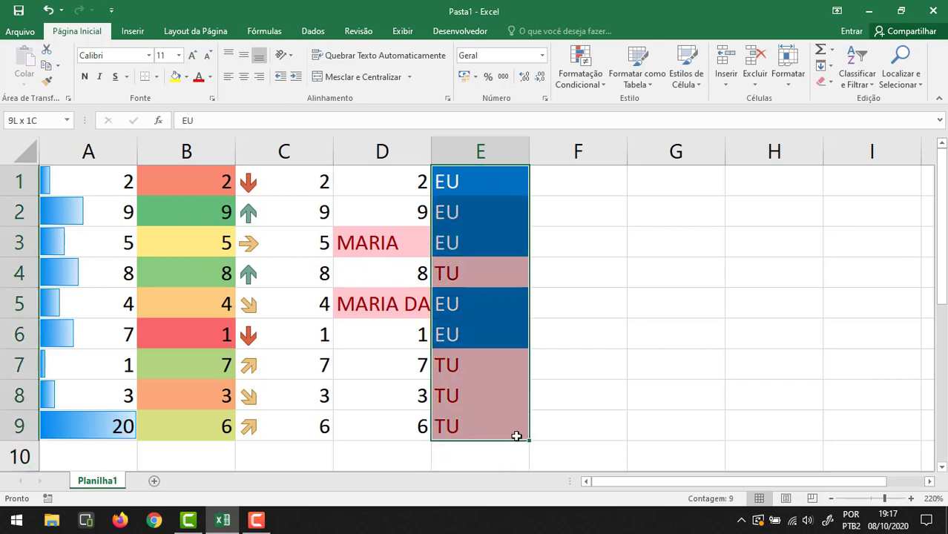
pyautogui.click(586, 75)
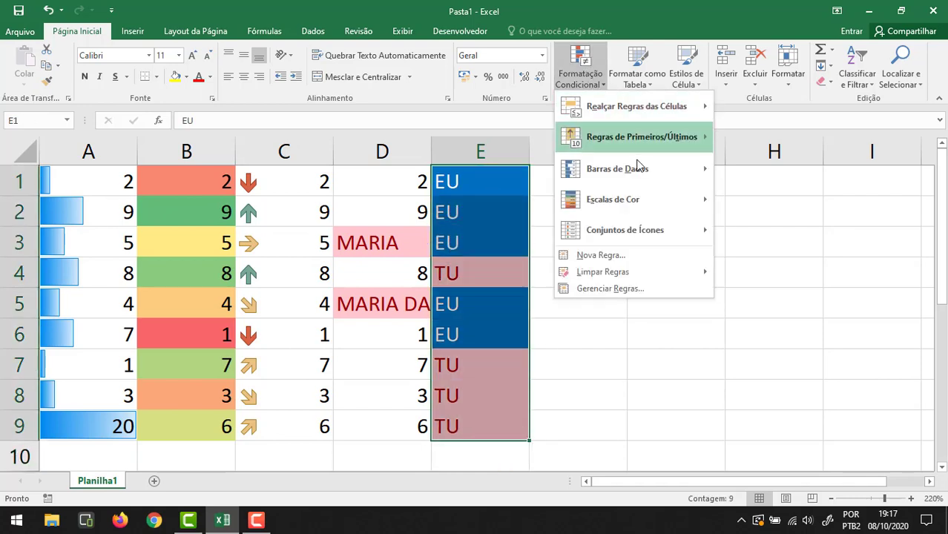
pyautogui.moveTo(648, 276)
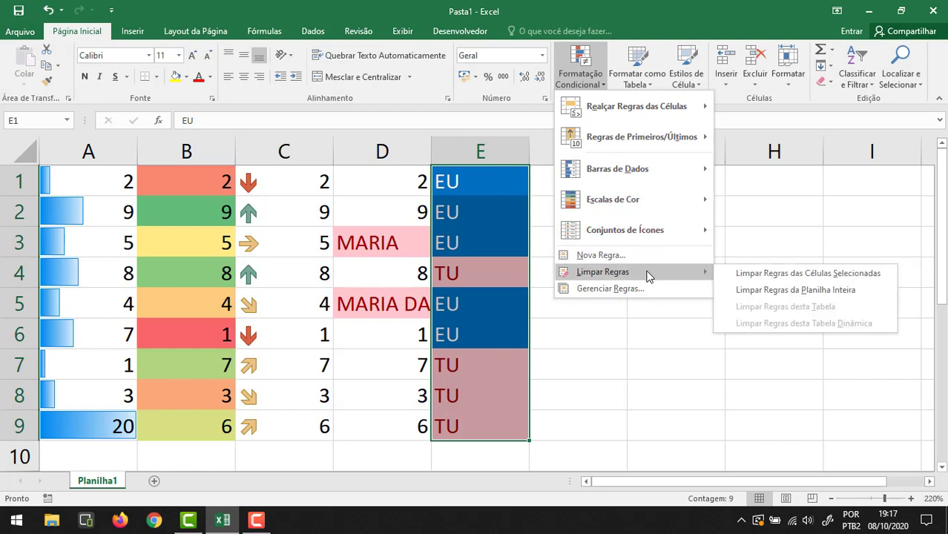
pyautogui.click(843, 274)
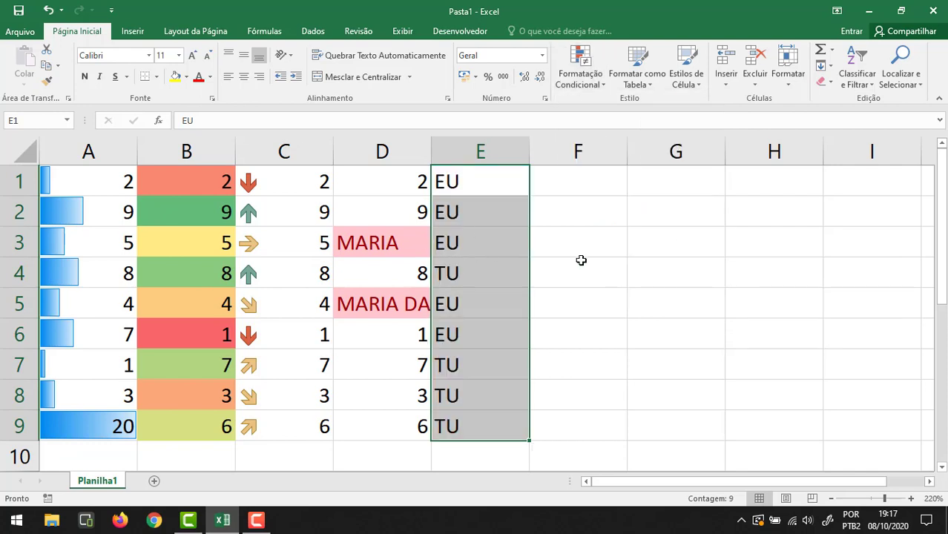